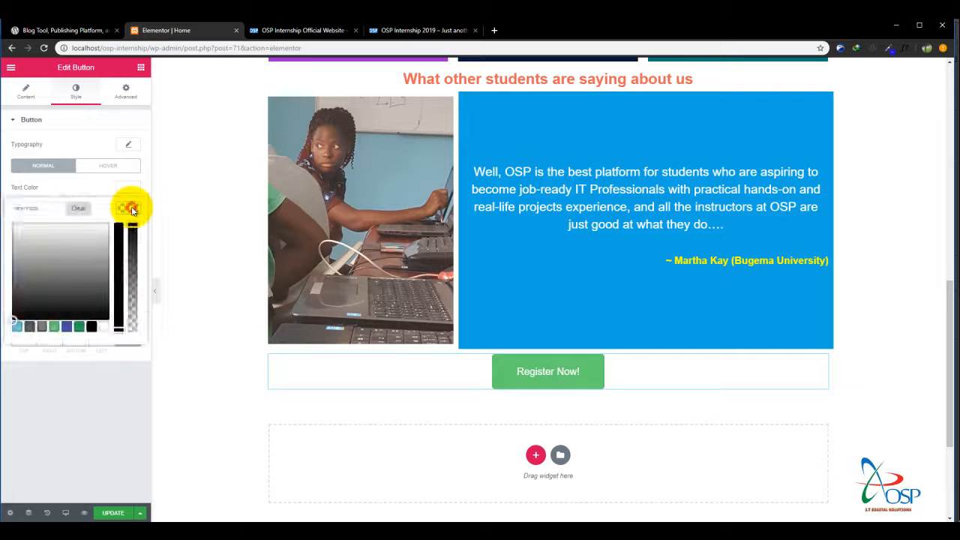
Set the Register Now! button's background color to the dark green preset #23a455.
click(80, 328)
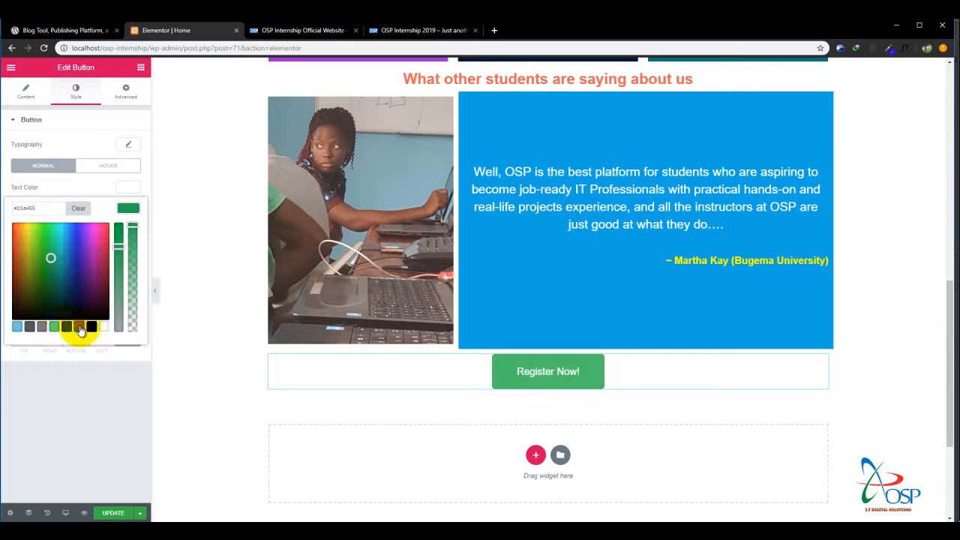
click(66, 328)
click(76, 328)
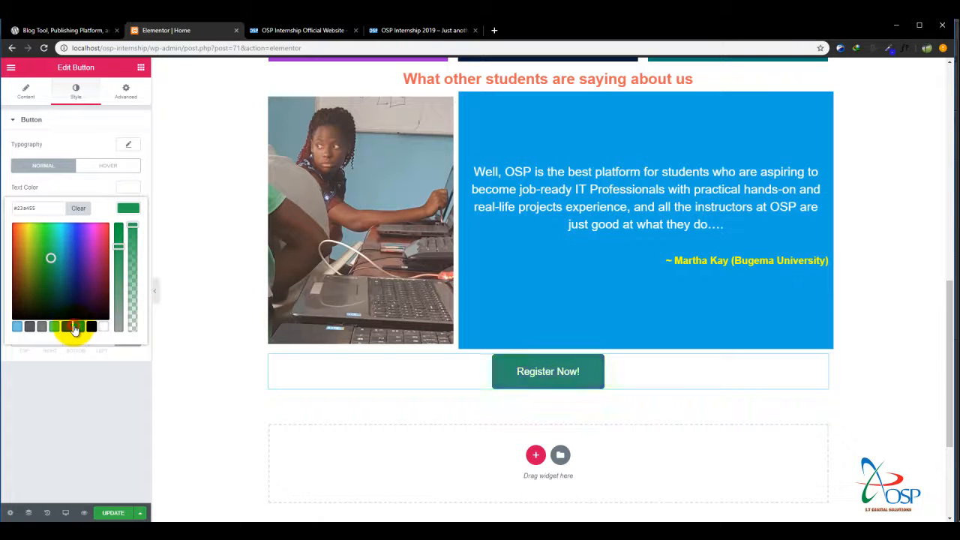
click(148, 125)
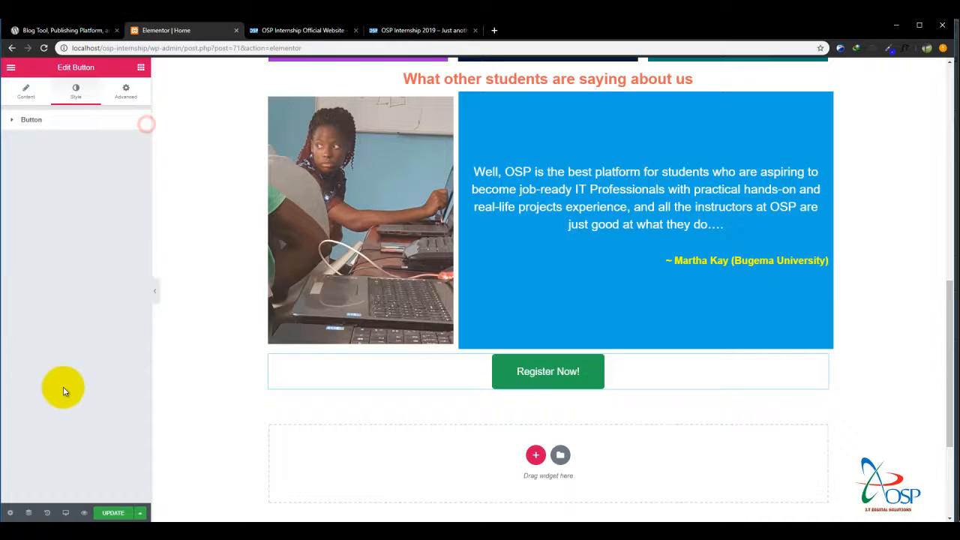
click(48, 124)
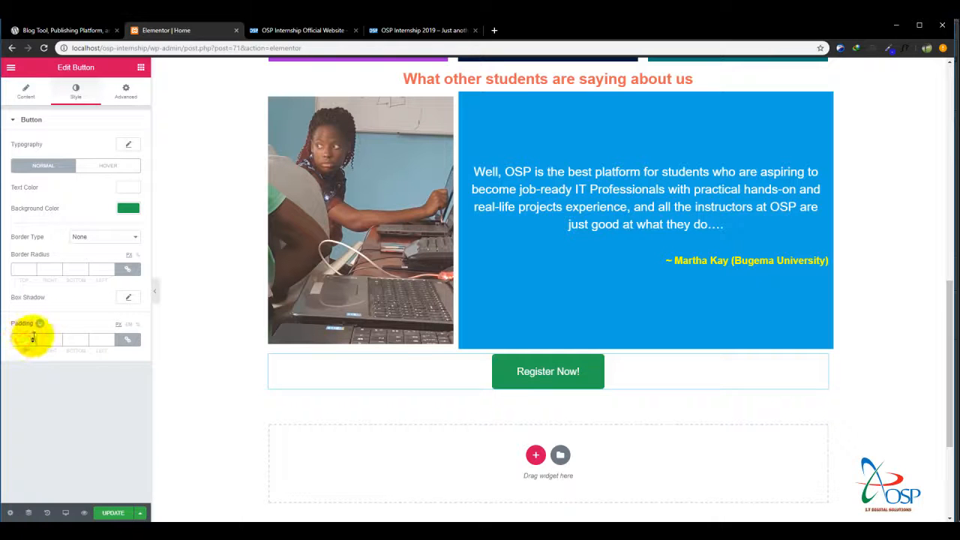
Set the Register Now! button's padding to 32 top, 97 right, 32 bottom and 114 left, with the sides unlinked.
text(2)
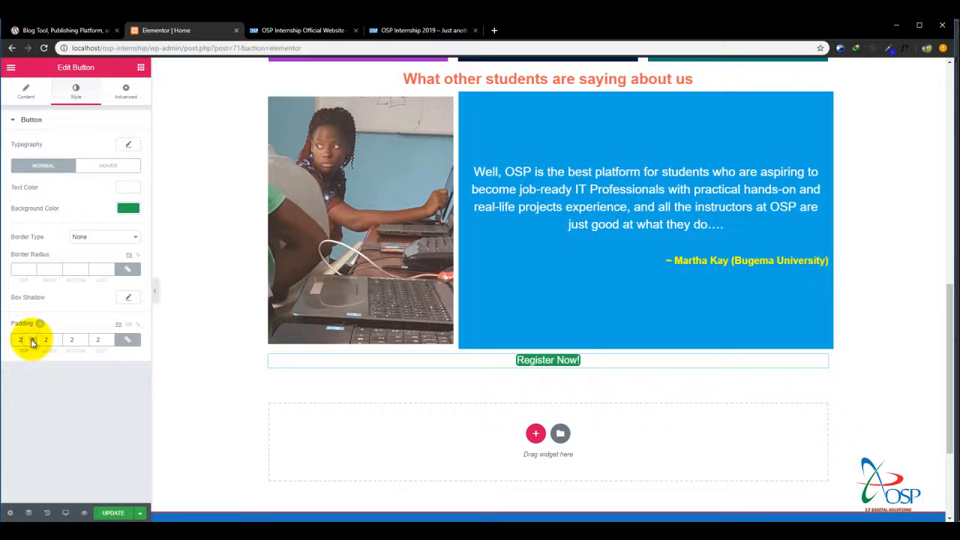
click(32, 339)
click(31, 339)
click(31, 339)
click(31, 339)
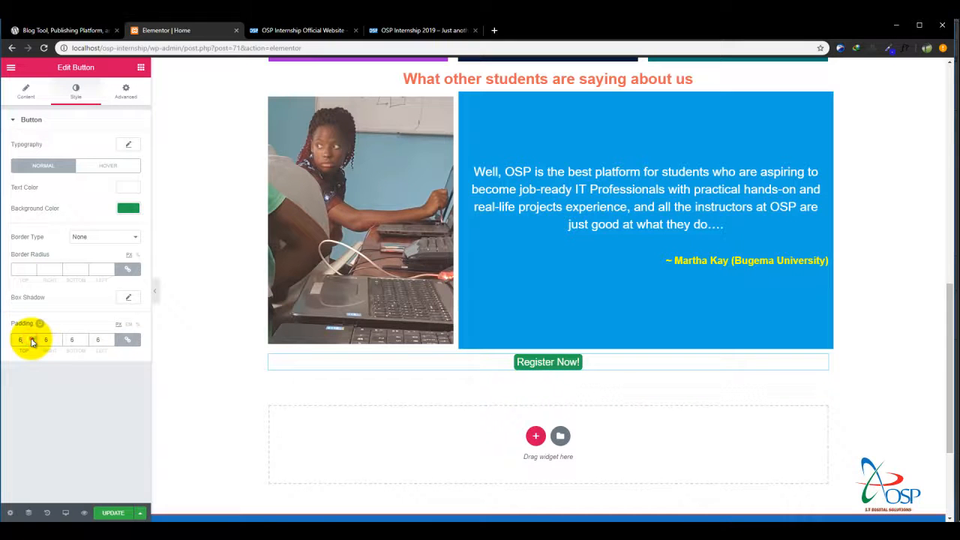
click(31, 339)
click(32, 339)
click(31, 339)
click(31, 339)
click(32, 339)
click(31, 338)
click(31, 339)
click(31, 339)
click(32, 339)
click(125, 339)
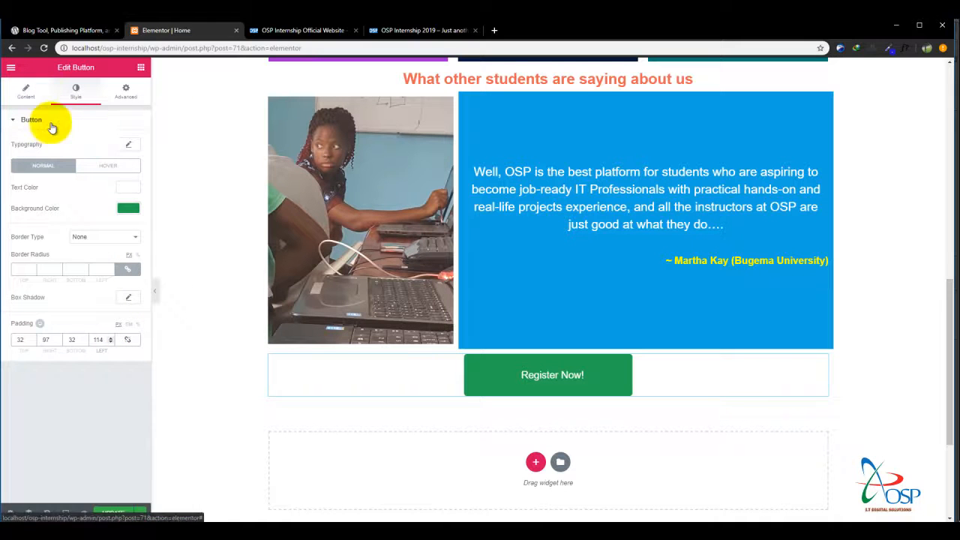
Set the Register Now! button's margin to 9 px on all four sides.
click(126, 91)
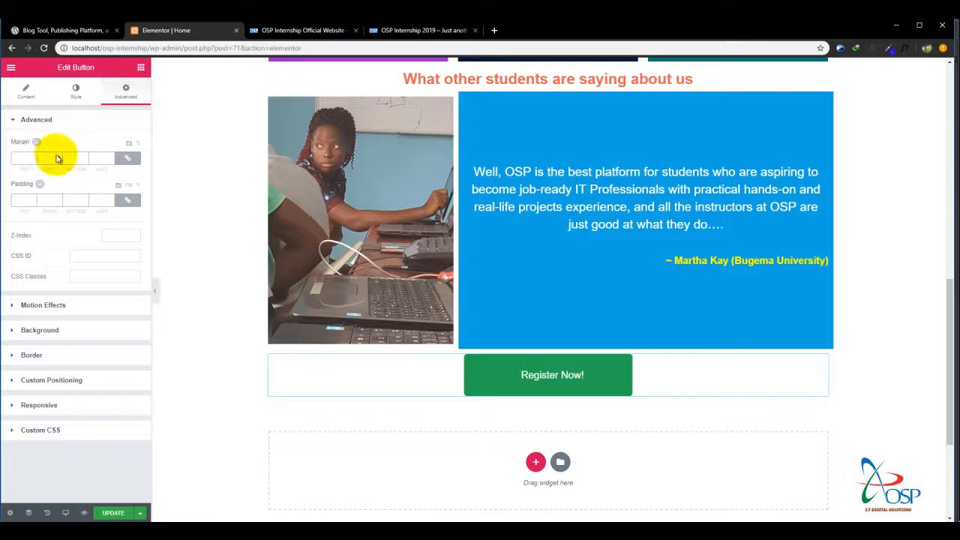
click(32, 160)
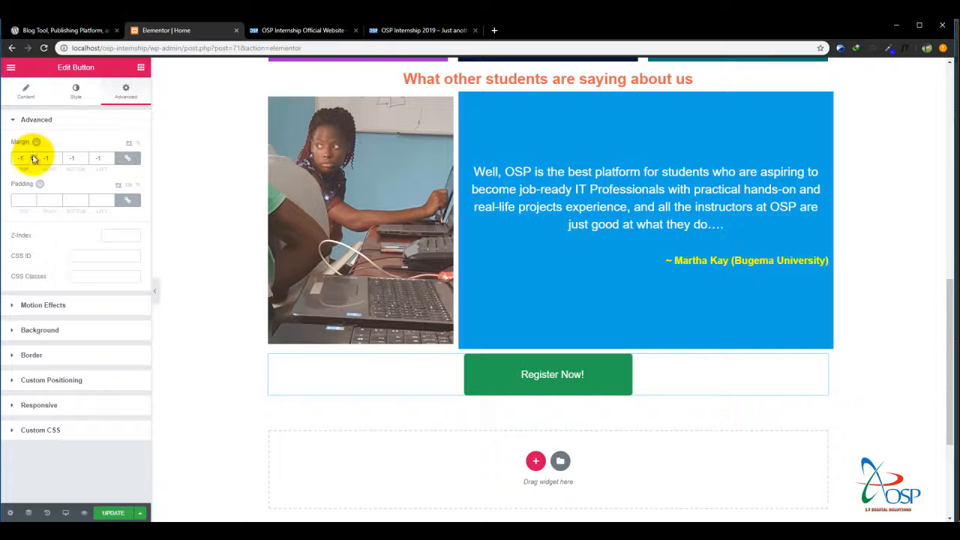
click(33, 157)
click(32, 158)
click(32, 158)
click(32, 157)
click(32, 159)
click(33, 159)
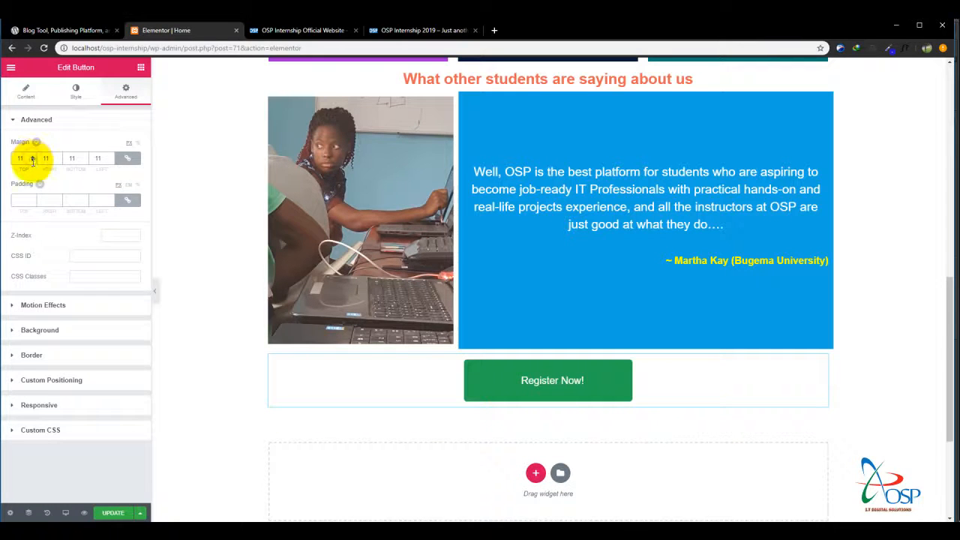
click(32, 162)
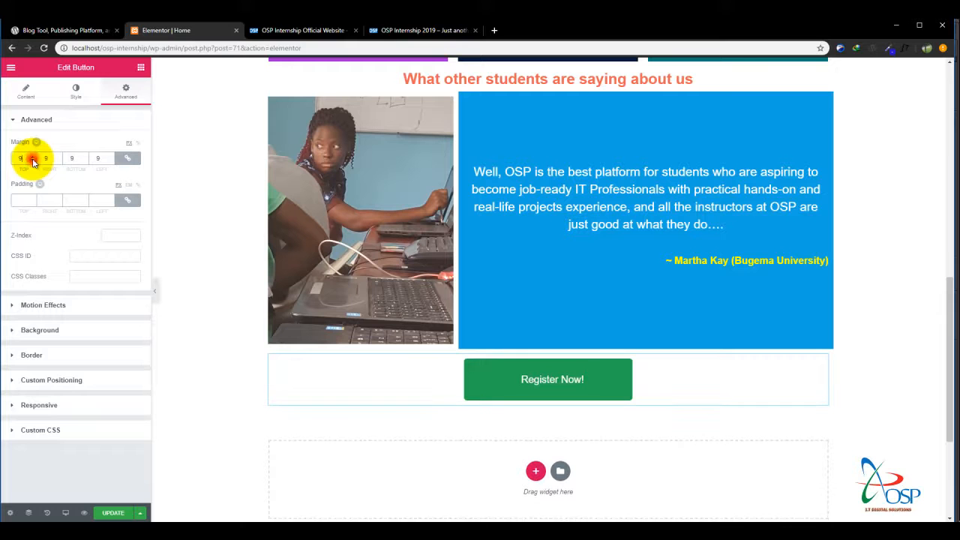
Set the font weight of the Register Now! button's text to 800 and update the page.
click(33, 92)
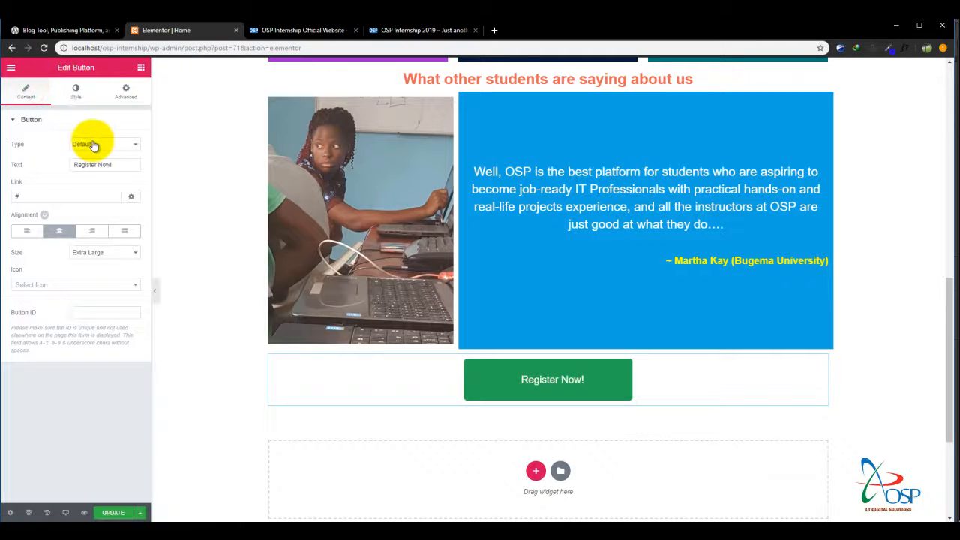
click(66, 98)
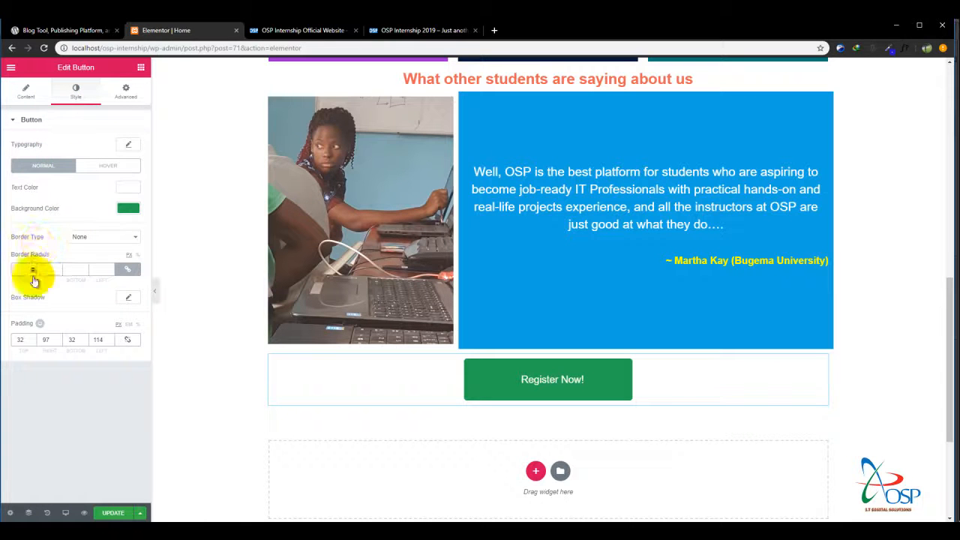
click(130, 145)
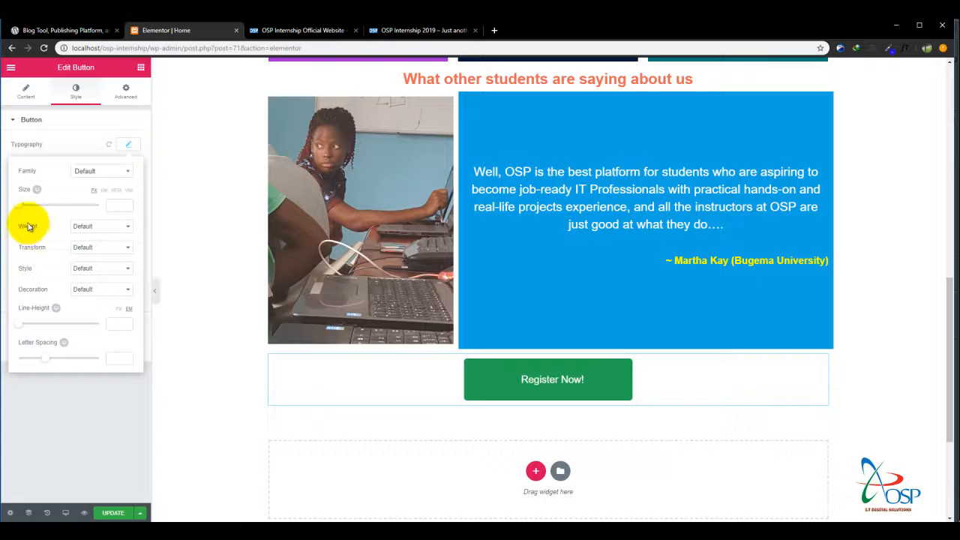
click(83, 227)
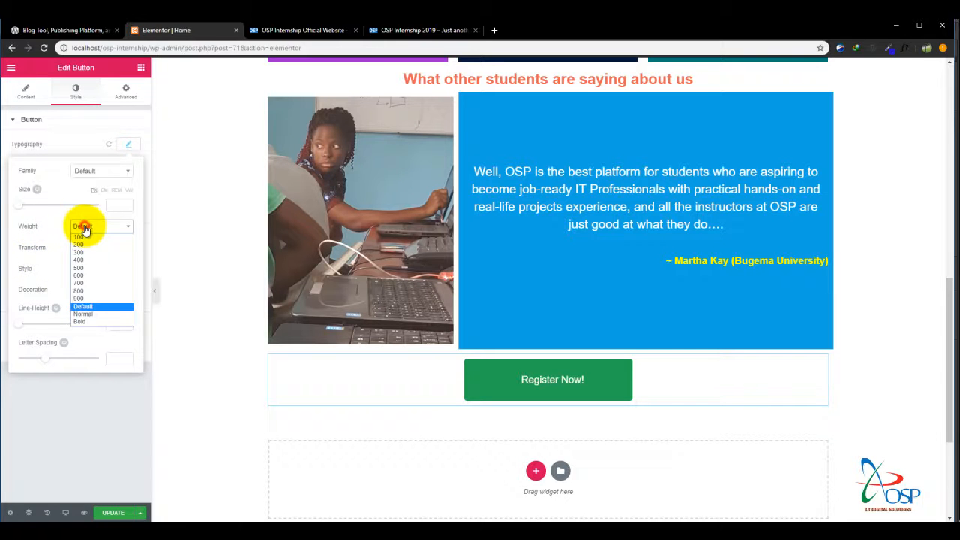
click(86, 299)
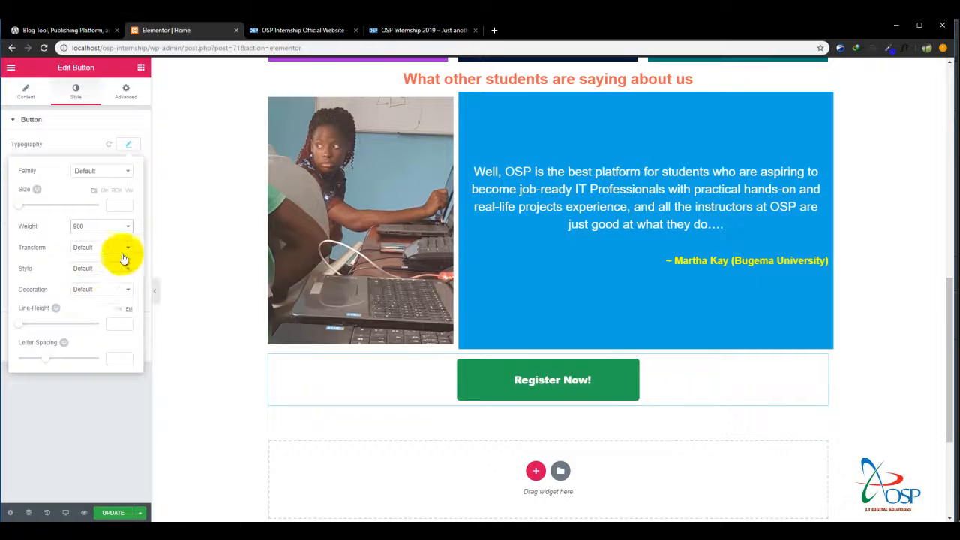
click(105, 228)
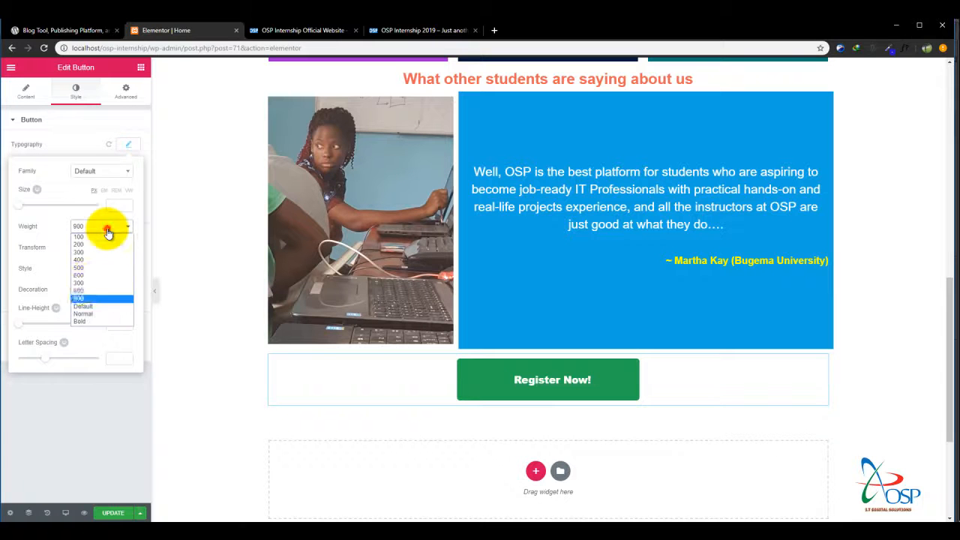
click(85, 291)
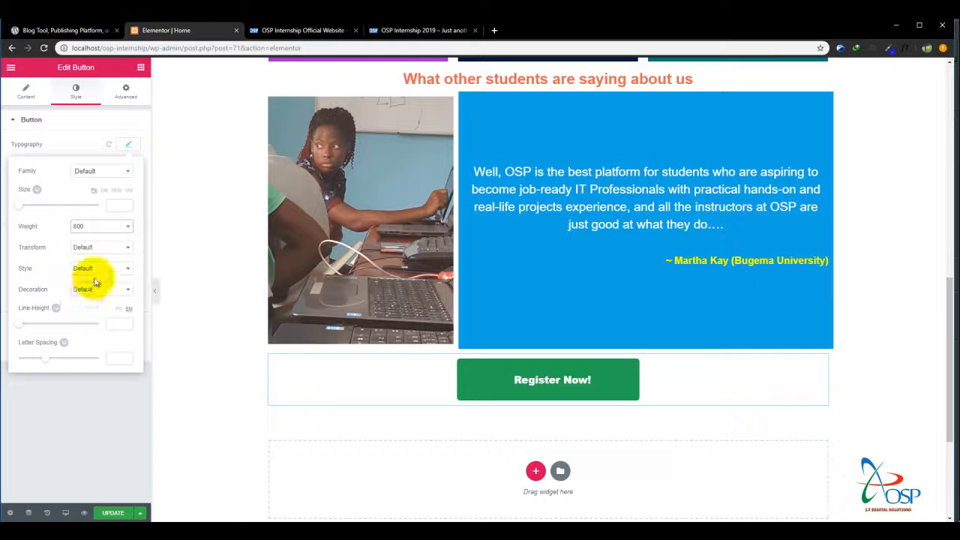
click(27, 93)
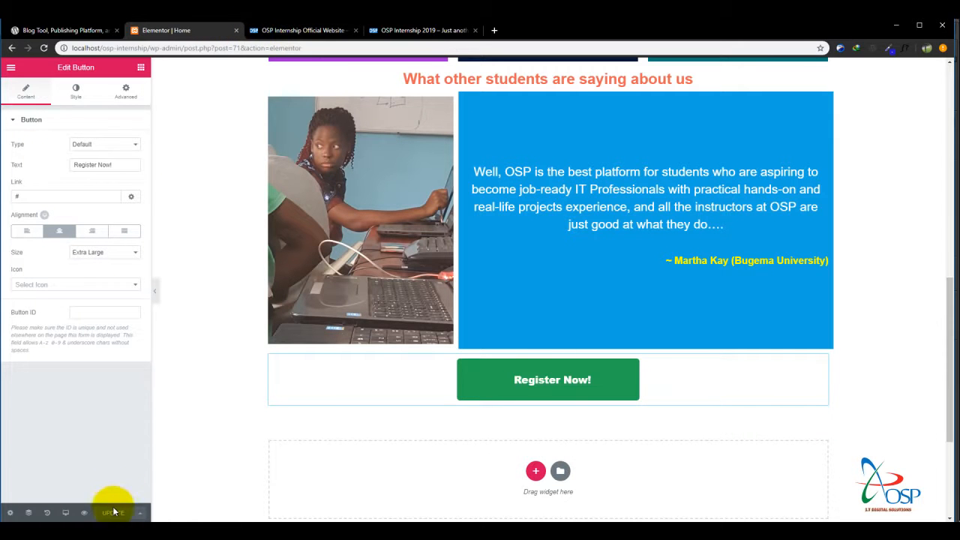
Reload the live OSP Internship home page and examine it from the slider down to the Register Now! button.
click(309, 31)
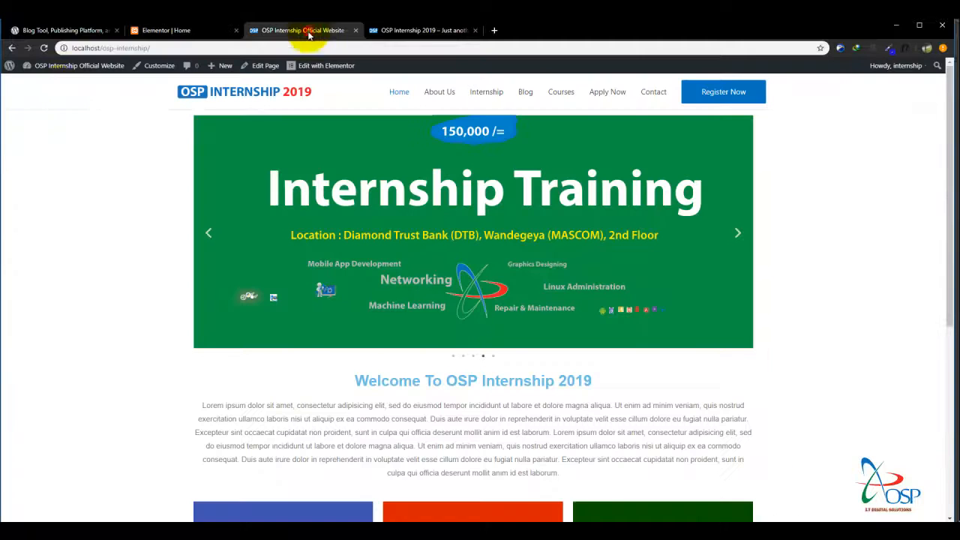
click(44, 48)
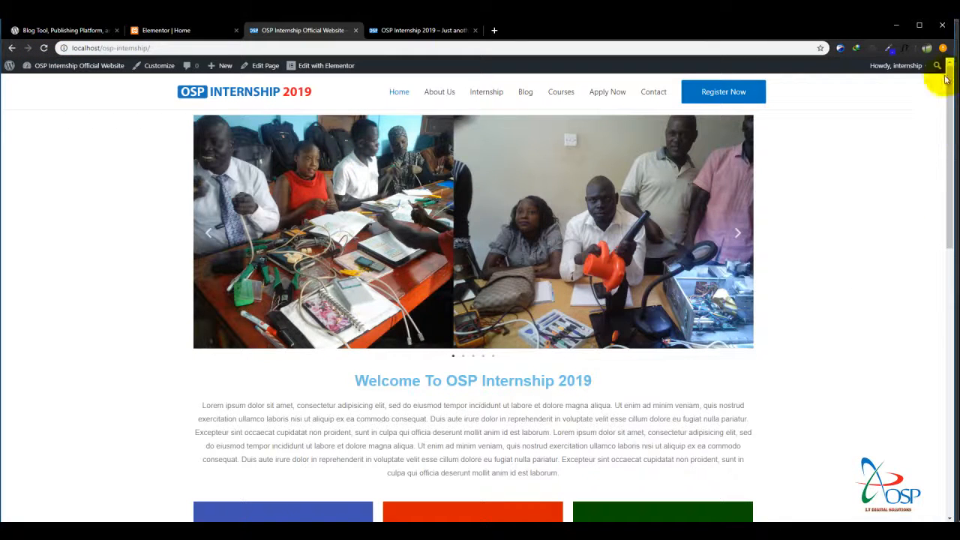
drag(946, 78, 958, 290)
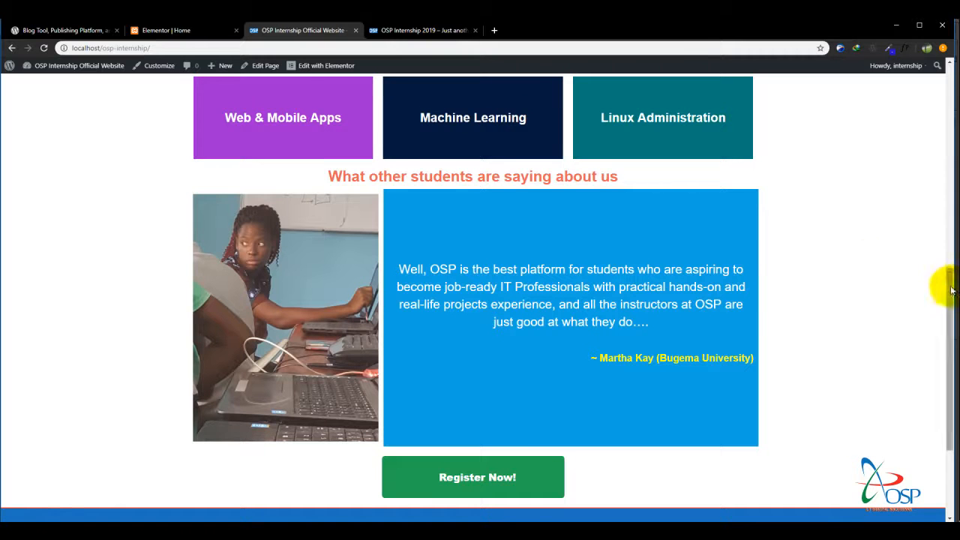
drag(950, 292, 943, 22)
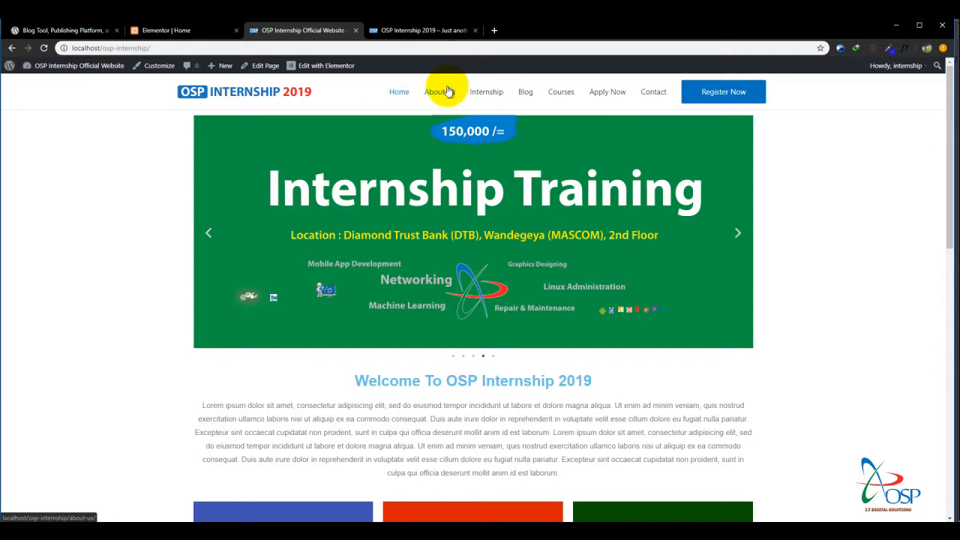
drag(936, 53, 937, 82)
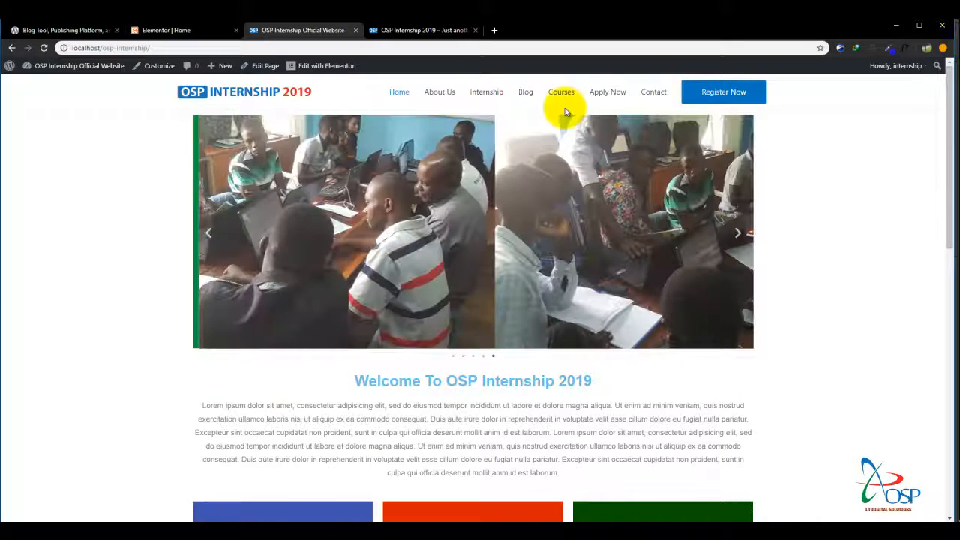
click(171, 30)
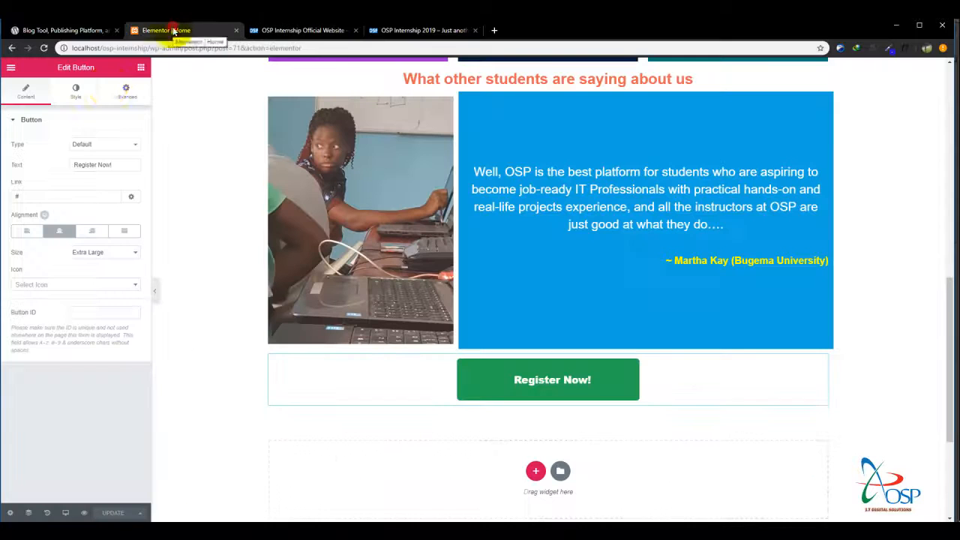
click(274, 31)
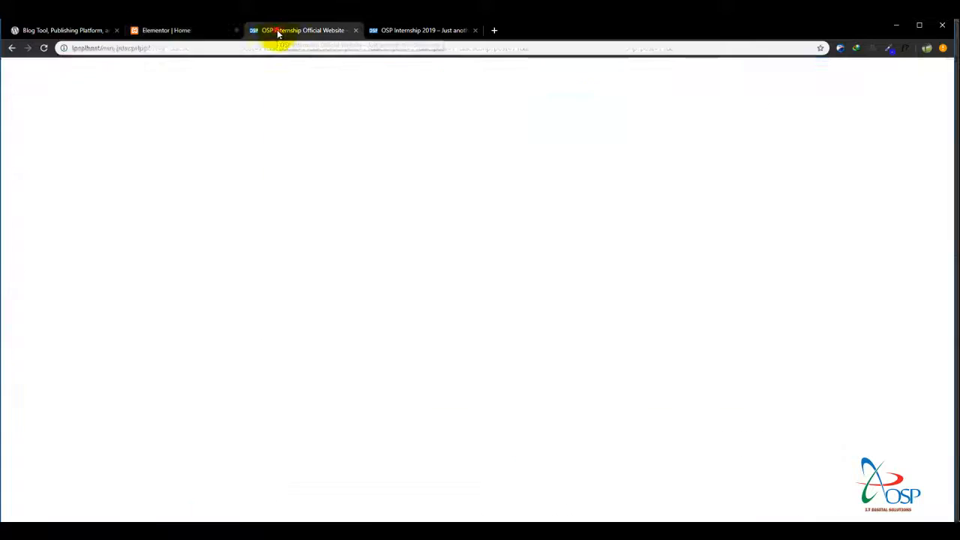
Exit the Elementor editor to the Home page's edit screen in the WordPress dashboard.
click(171, 30)
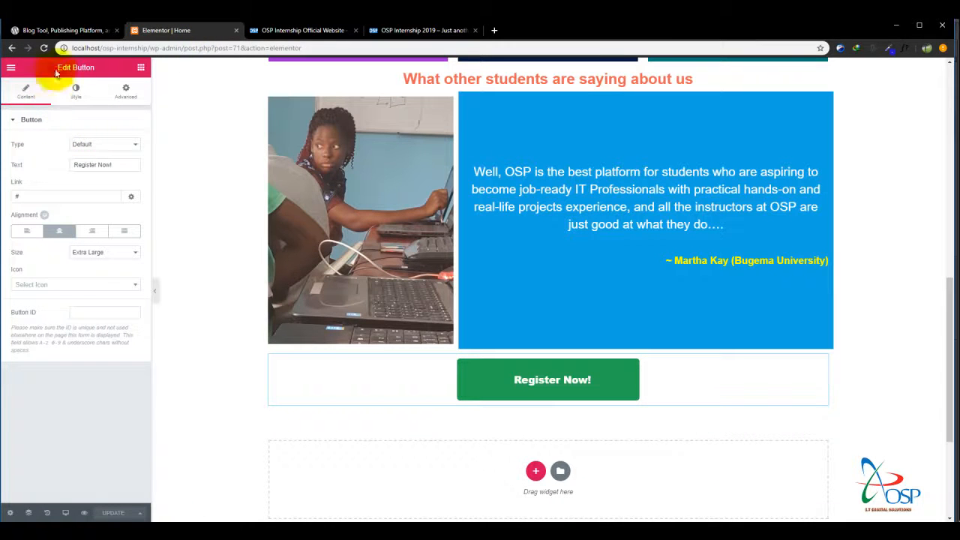
click(9, 70)
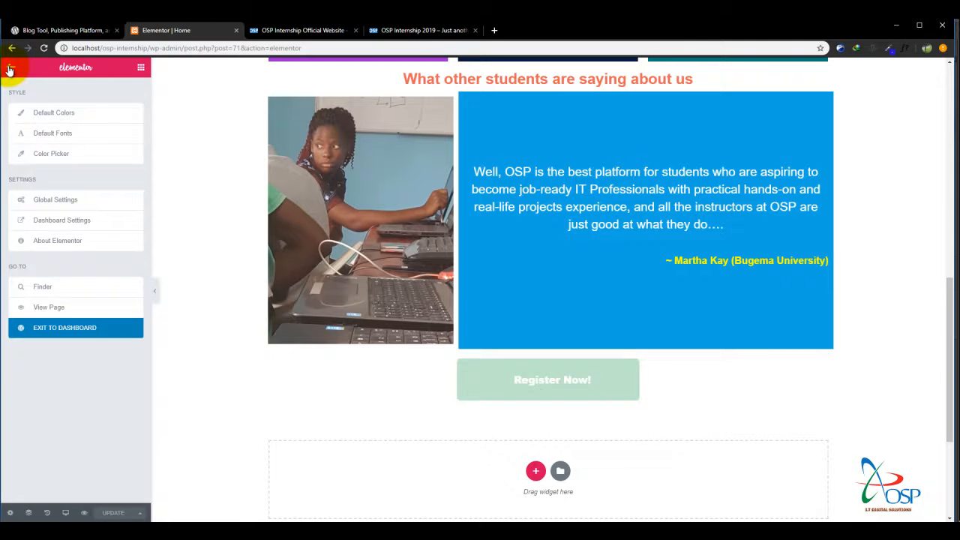
click(54, 222)
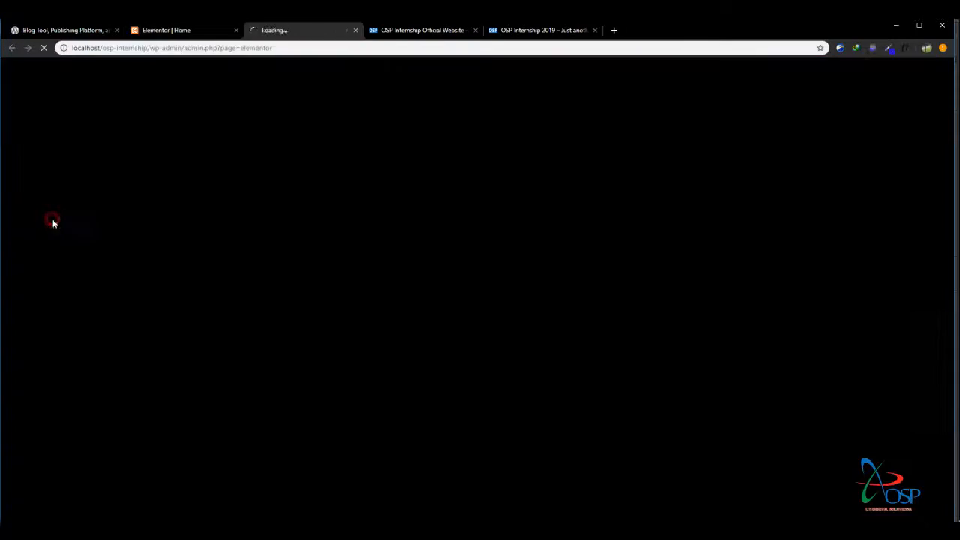
click(357, 30)
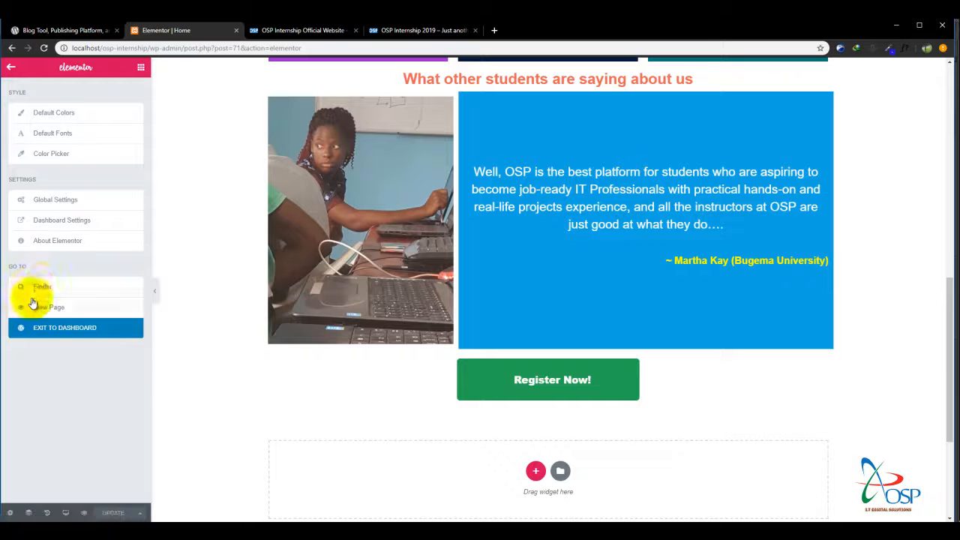
click(58, 330)
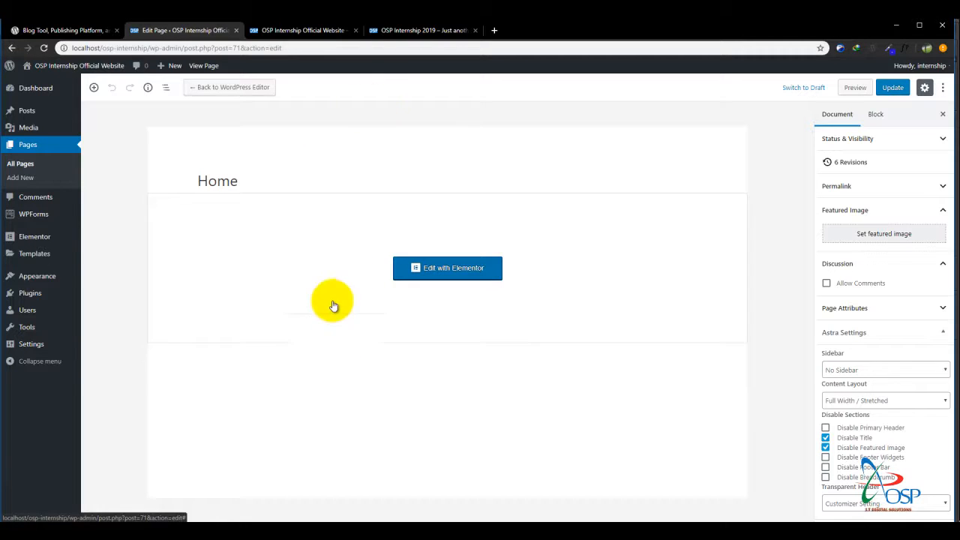
Check the live site's About Us, Internship and Home links in its main navigation.
click(296, 32)
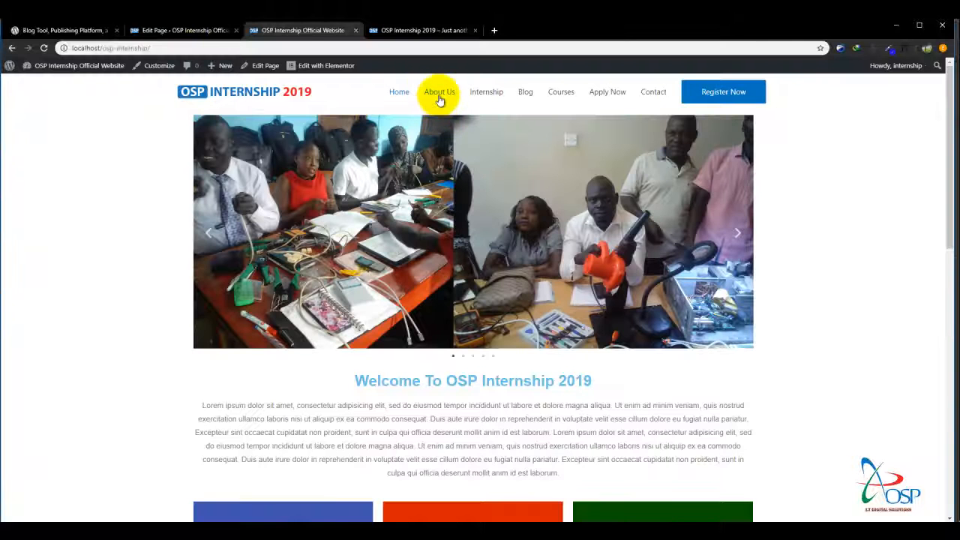
click(439, 93)
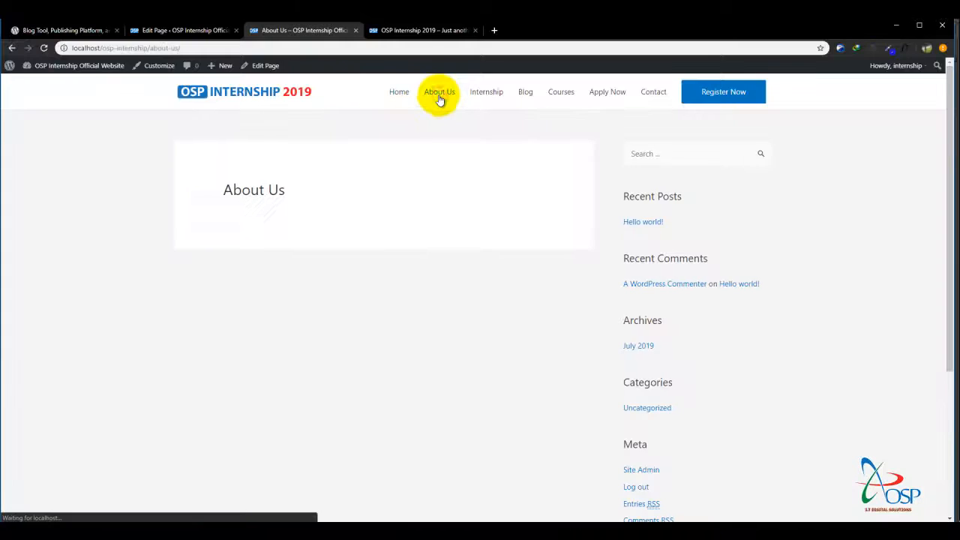
click(489, 92)
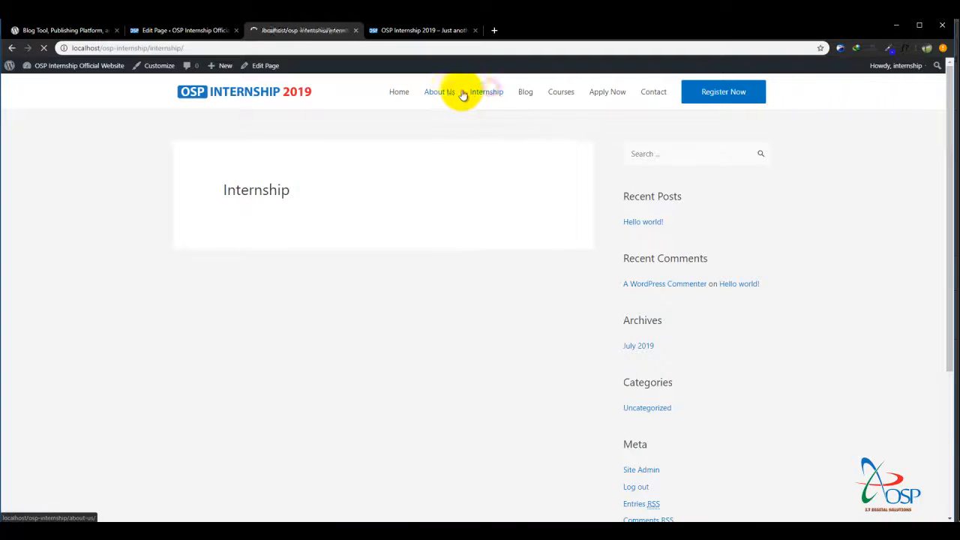
click(403, 93)
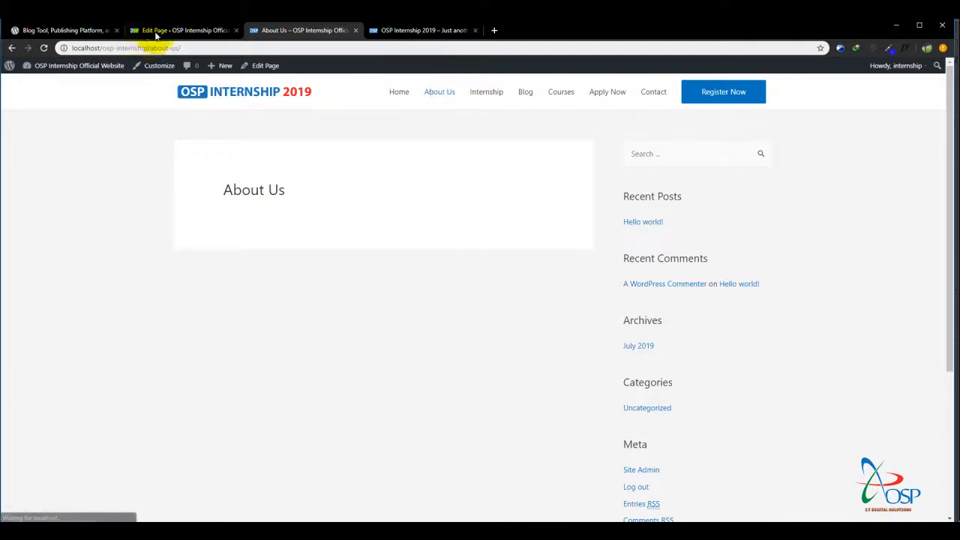
Compare the live About Us page with the dashboard's page list and open the About Us page for editing.
click(165, 31)
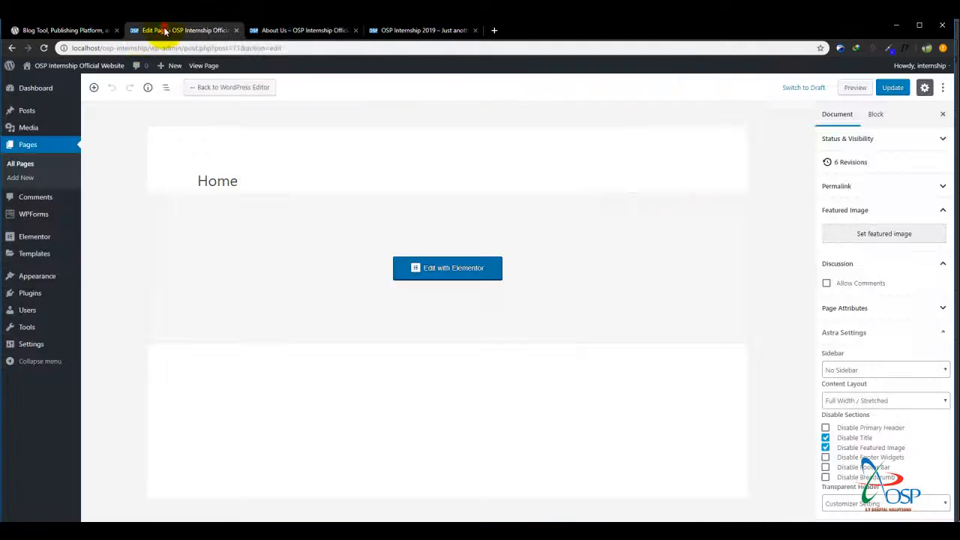
click(20, 150)
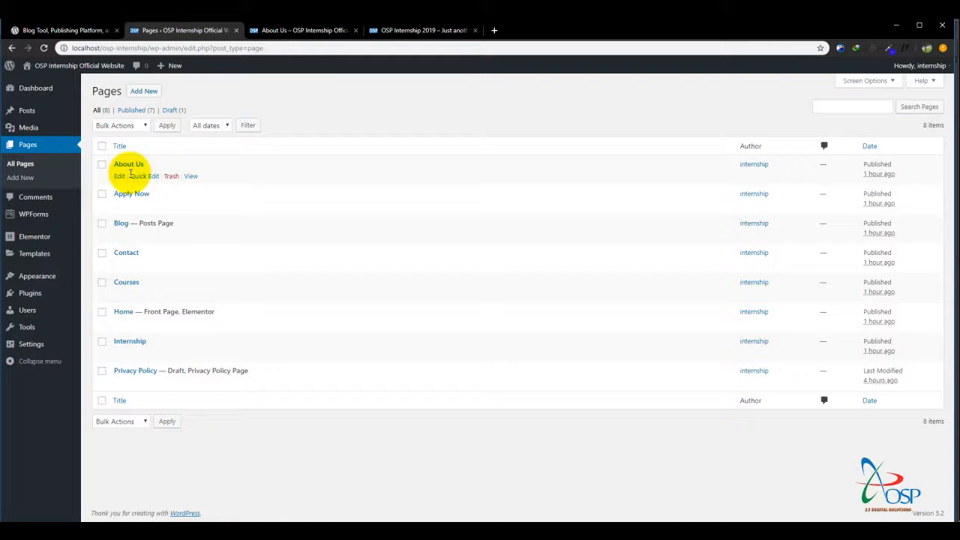
click(300, 31)
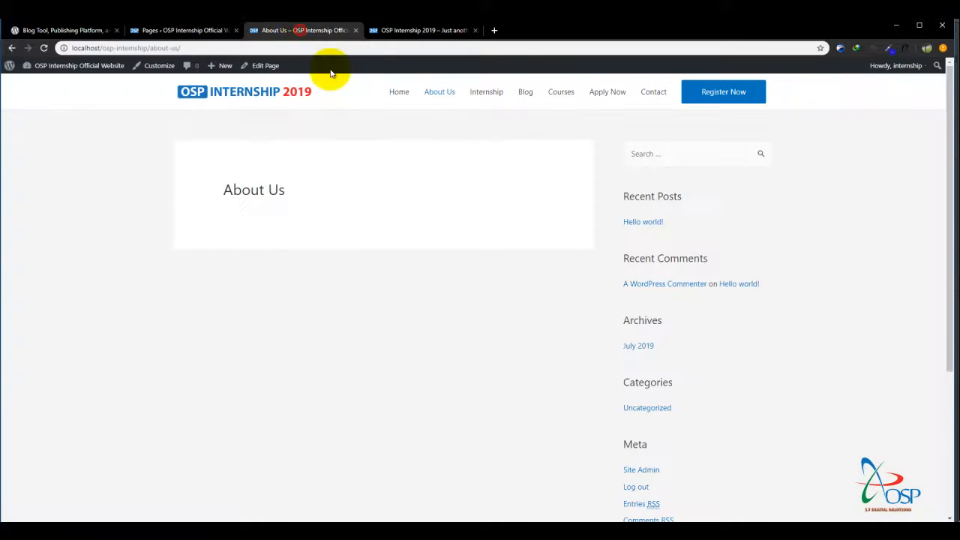
click(439, 92)
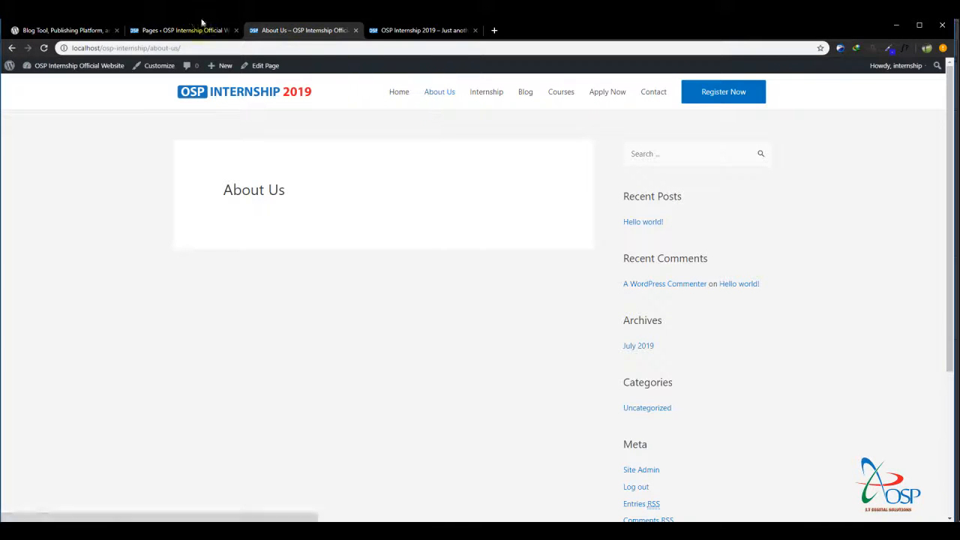
click(183, 30)
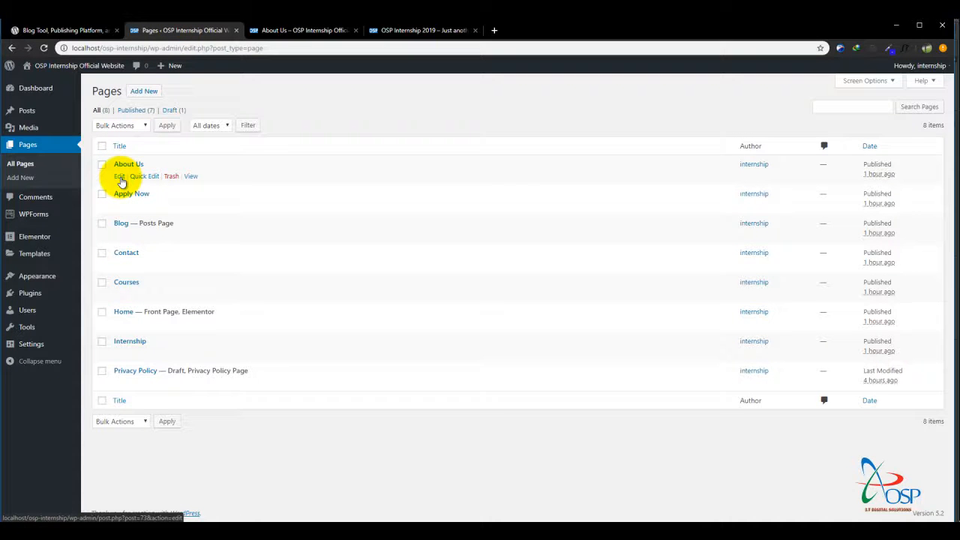
click(120, 178)
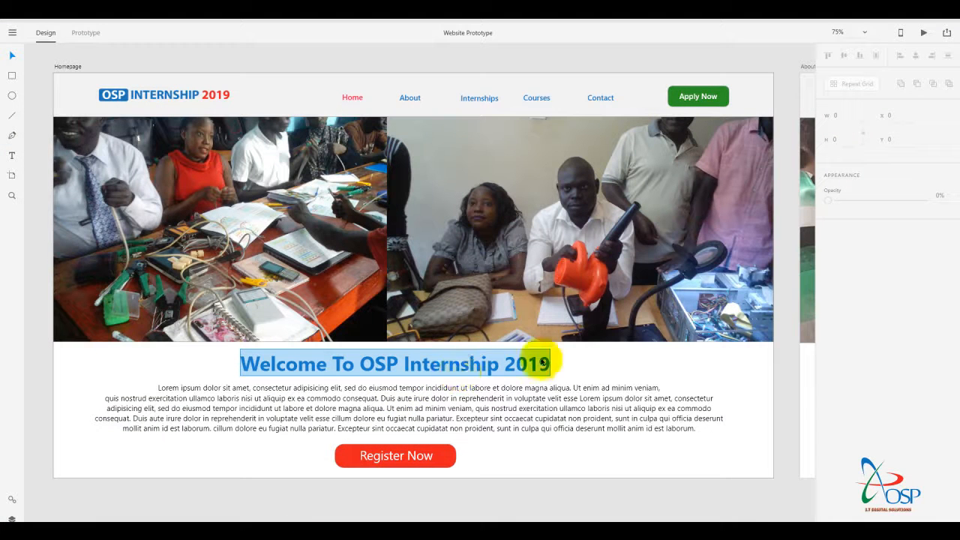
Switch to the Website Prototype in Adobe XD and examine the About US artboard's image, heading, paragraph and Contact Us button.
click(562, 368)
scroll(561, 368, right, 2)
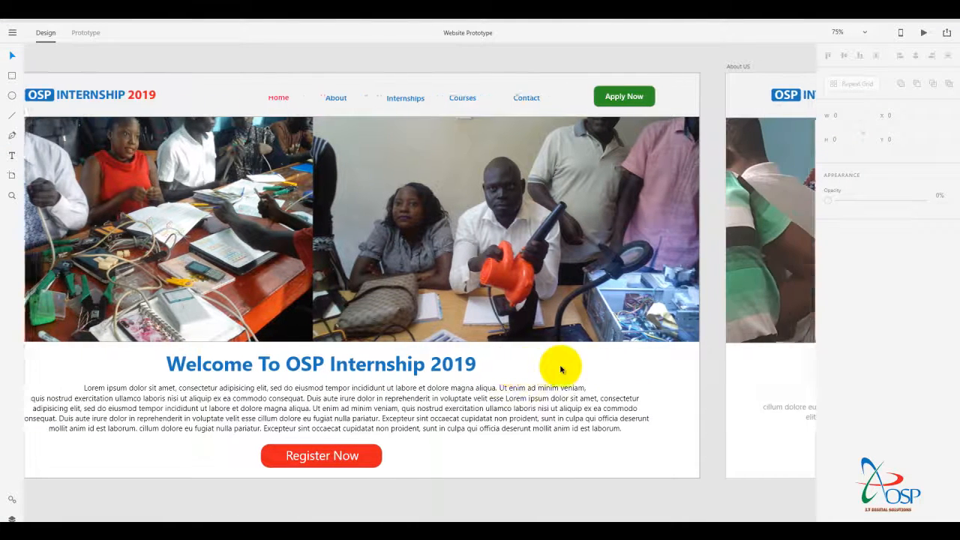
scroll(559, 367, right, 5)
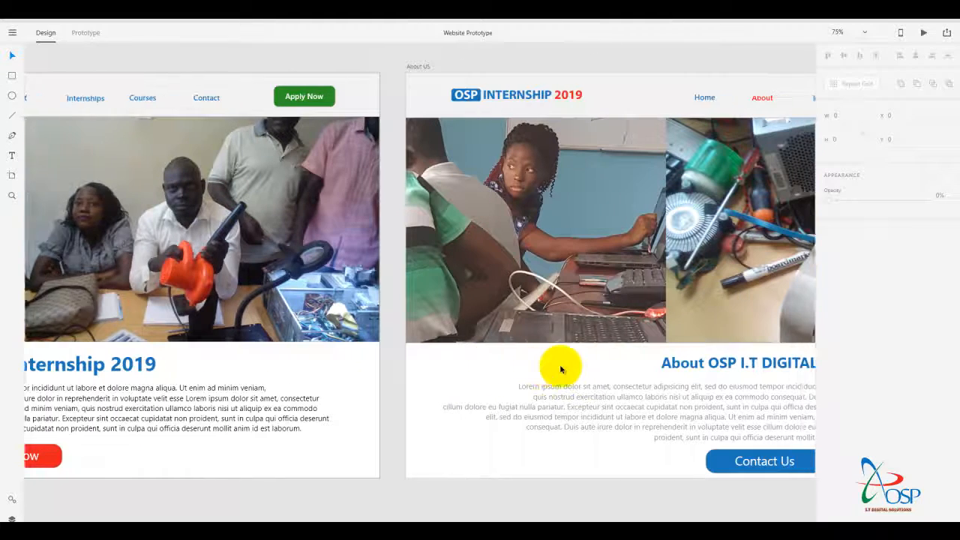
scroll(560, 367, right, 5)
scroll(561, 369, right, 2)
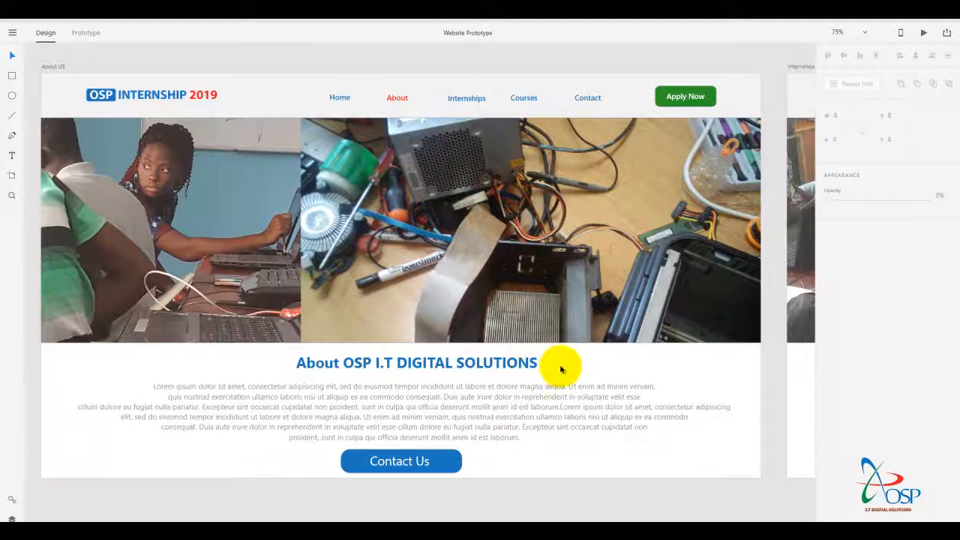
scroll(560, 369, right, 1)
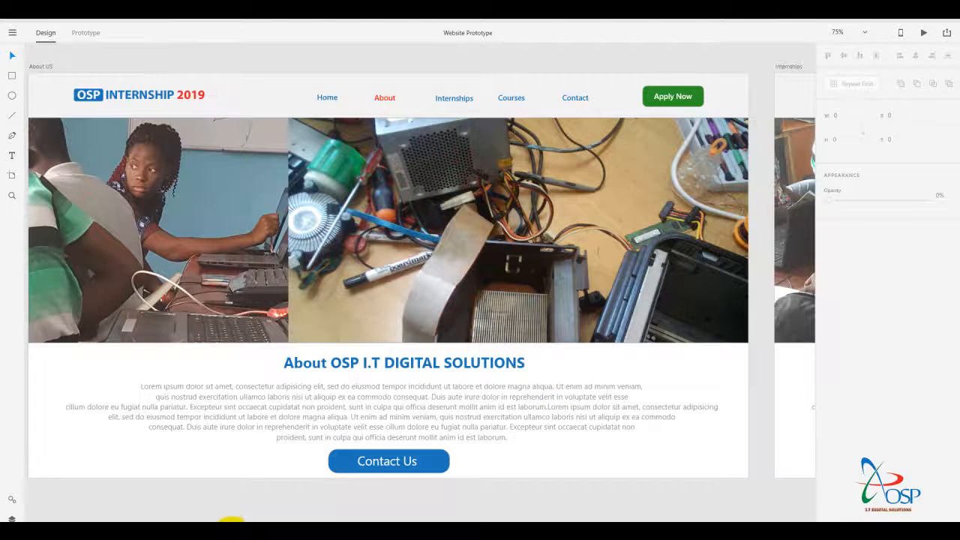
click(231, 535)
Open the About Us page in the Elementor editor and check its heading in the prototype.
click(238, 184)
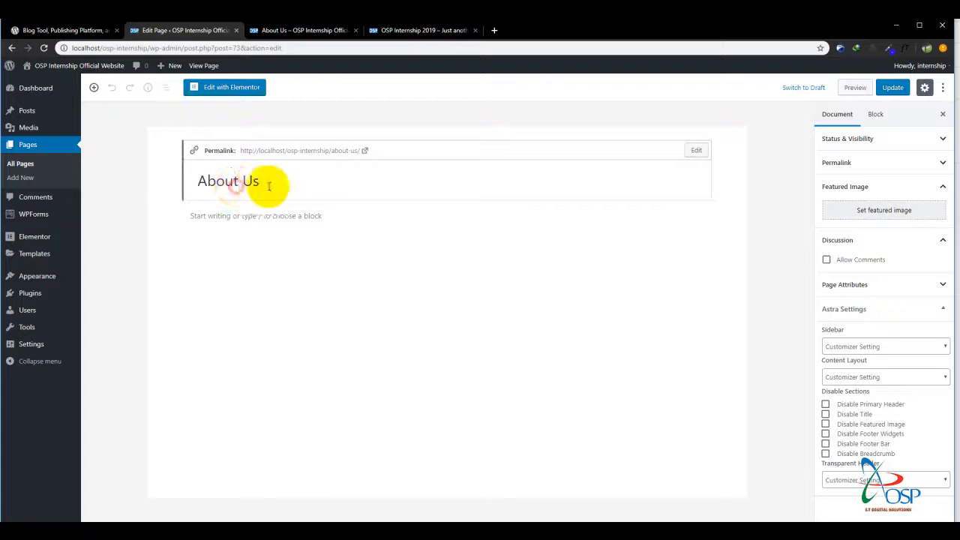
click(249, 212)
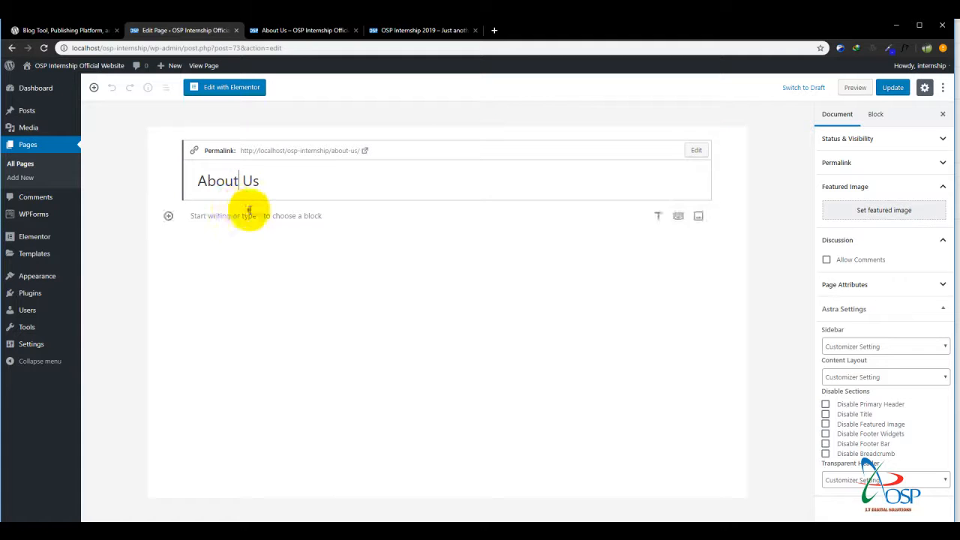
click(231, 88)
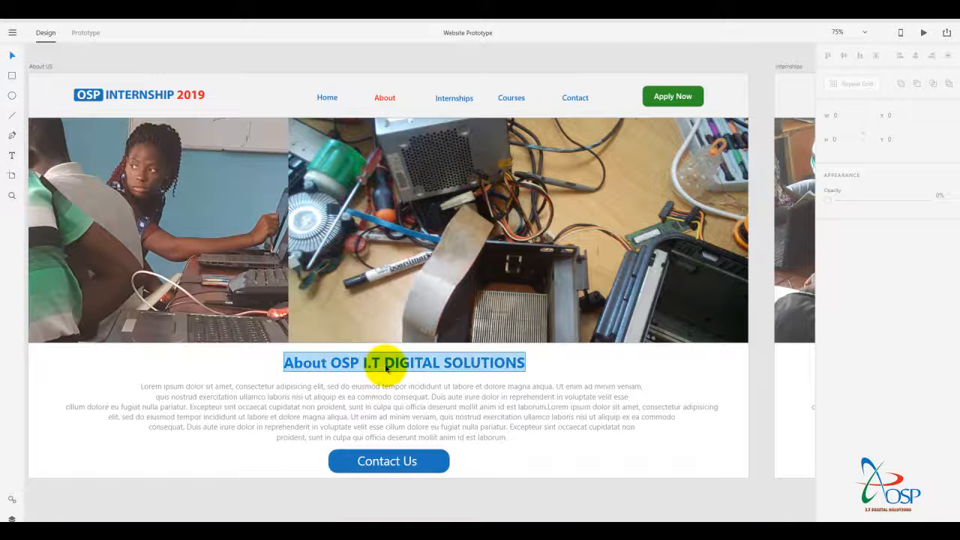
click(310, 490)
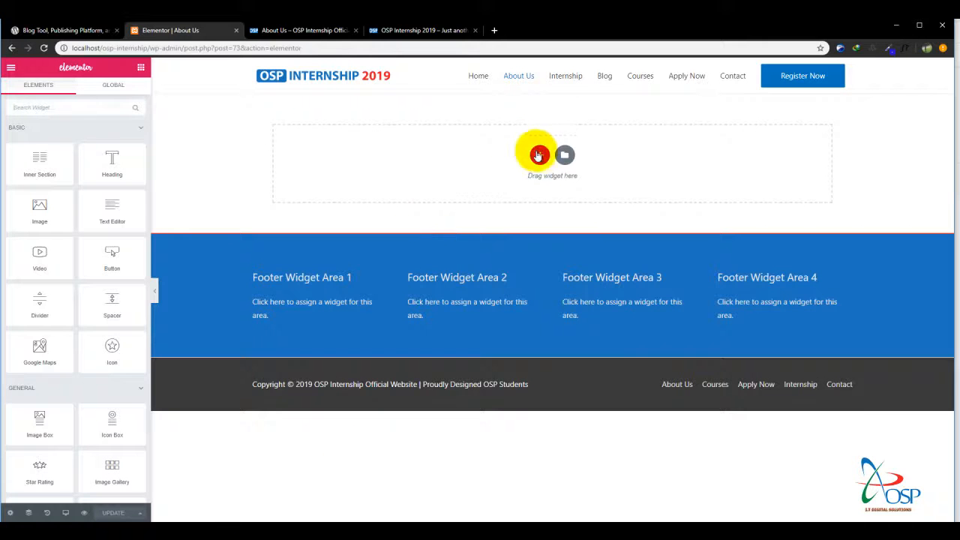
Add a single-column section to the About Us page and place an Image widget in it.
click(540, 156)
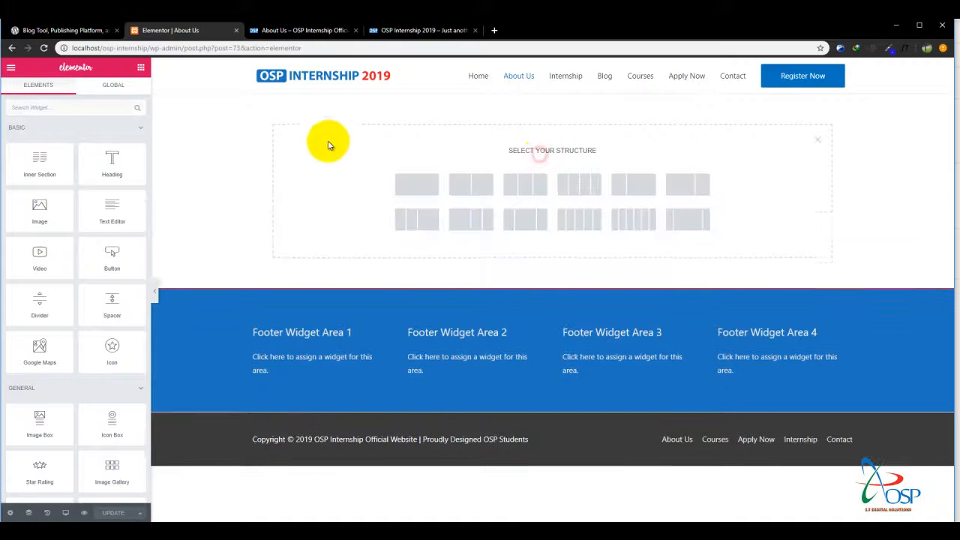
click(416, 184)
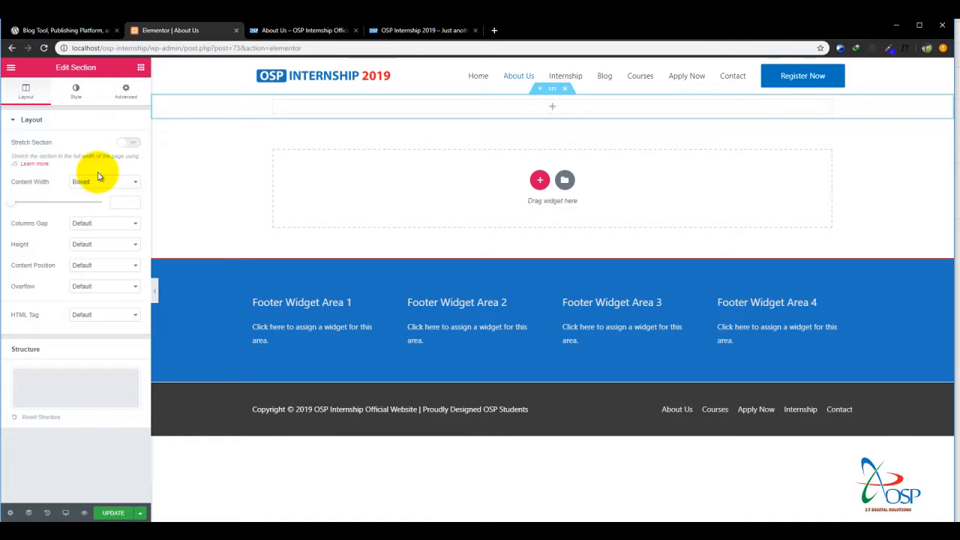
click(140, 69)
drag(58, 203, 349, 102)
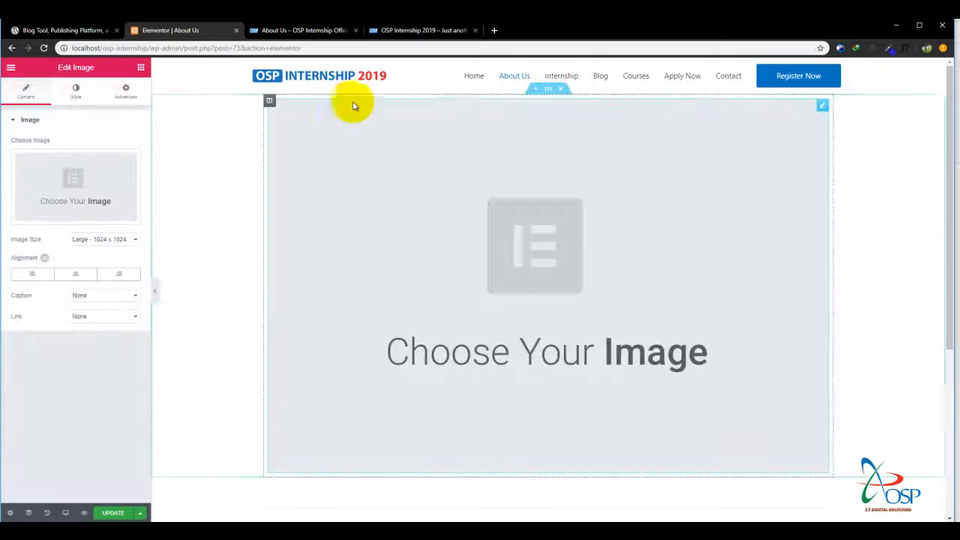
Insert 2.png from the media library, the wide photo of a student and computer parts, as the widget's image.
click(102, 186)
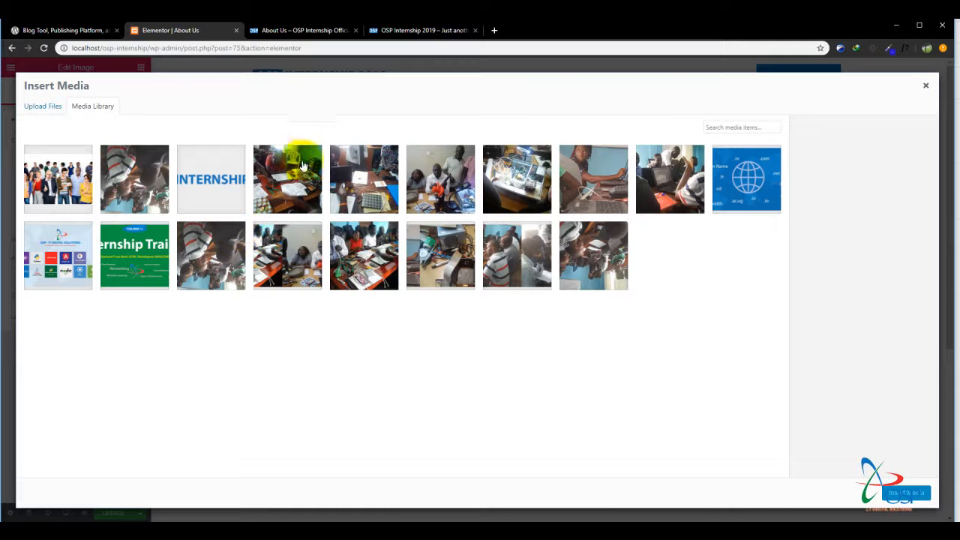
click(354, 186)
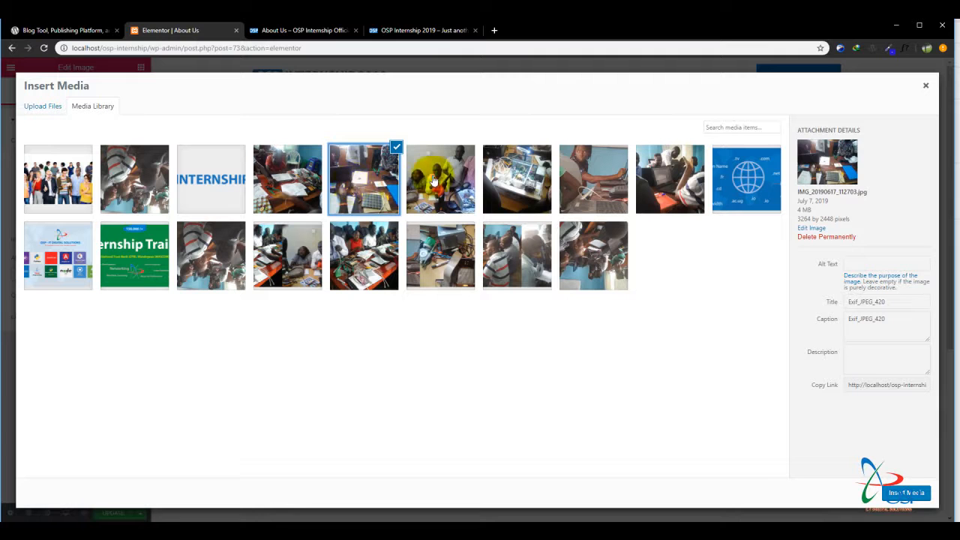
click(435, 176)
click(517, 177)
click(593, 178)
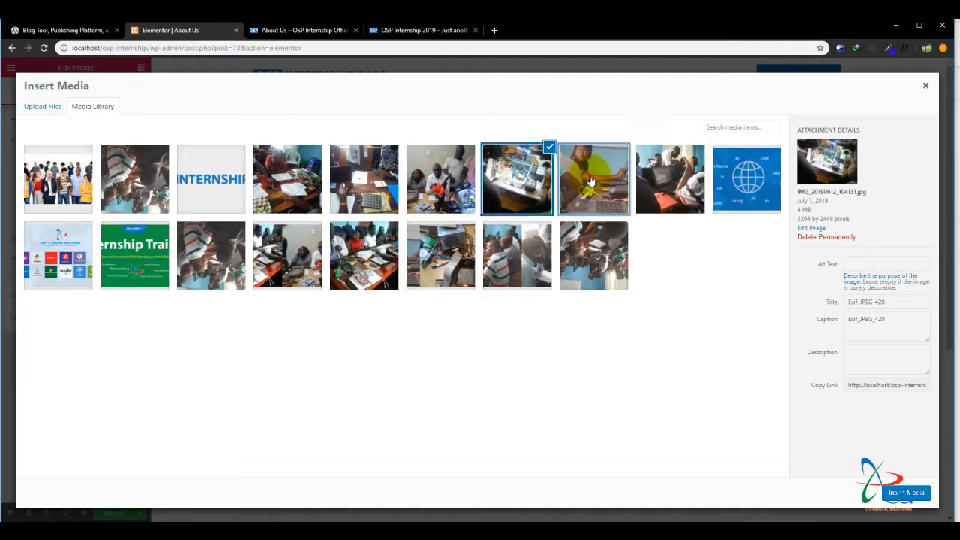
click(654, 183)
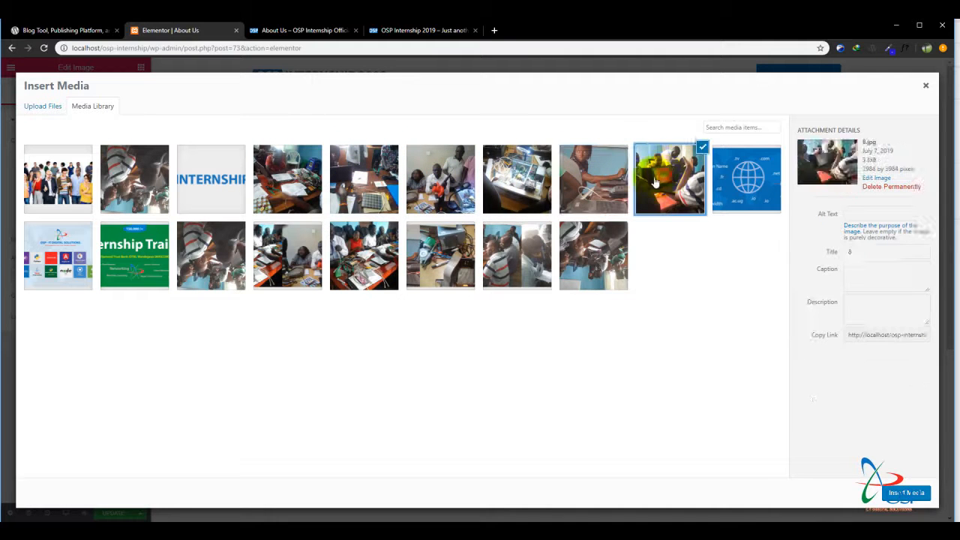
click(341, 228)
click(293, 241)
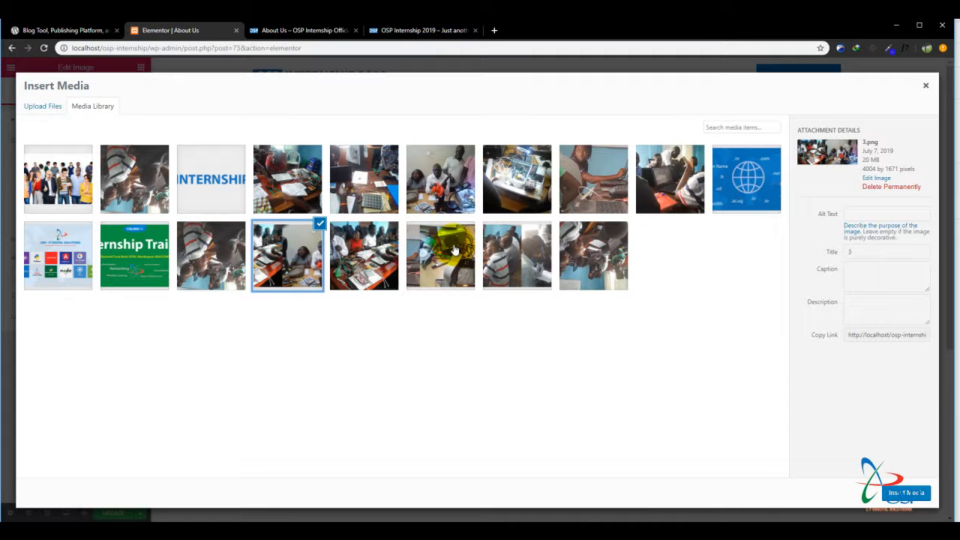
click(213, 256)
click(430, 267)
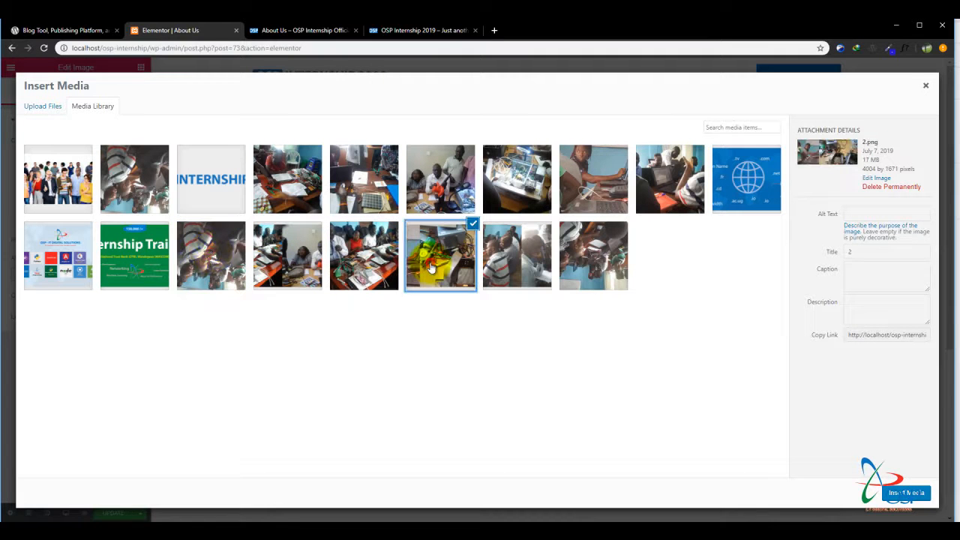
click(906, 493)
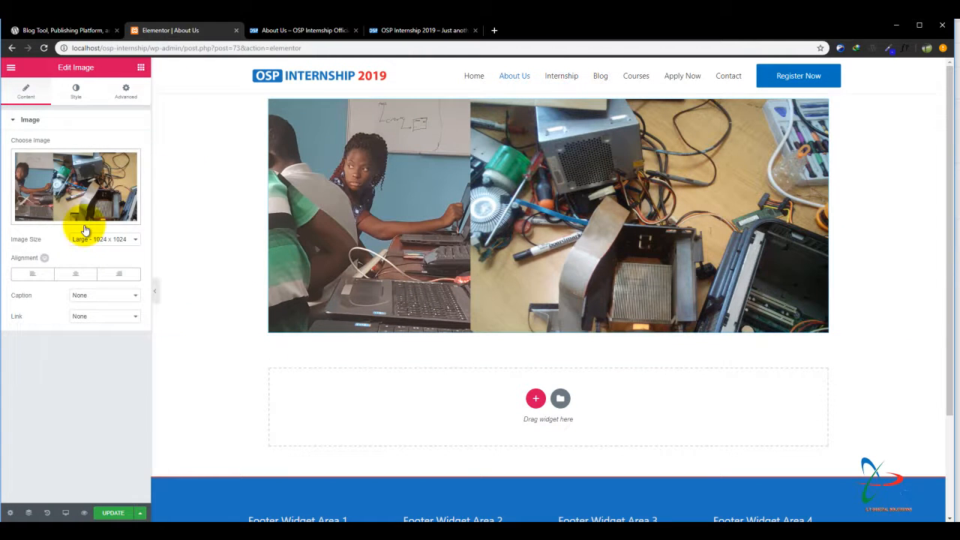
Add another single-column section below the image and place a Heading widget in it.
click(532, 393)
click(423, 424)
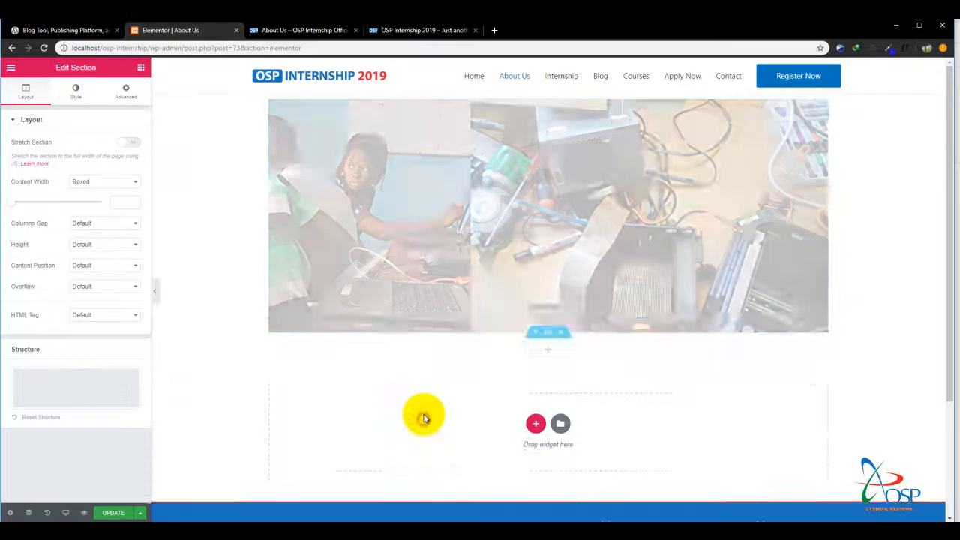
click(141, 69)
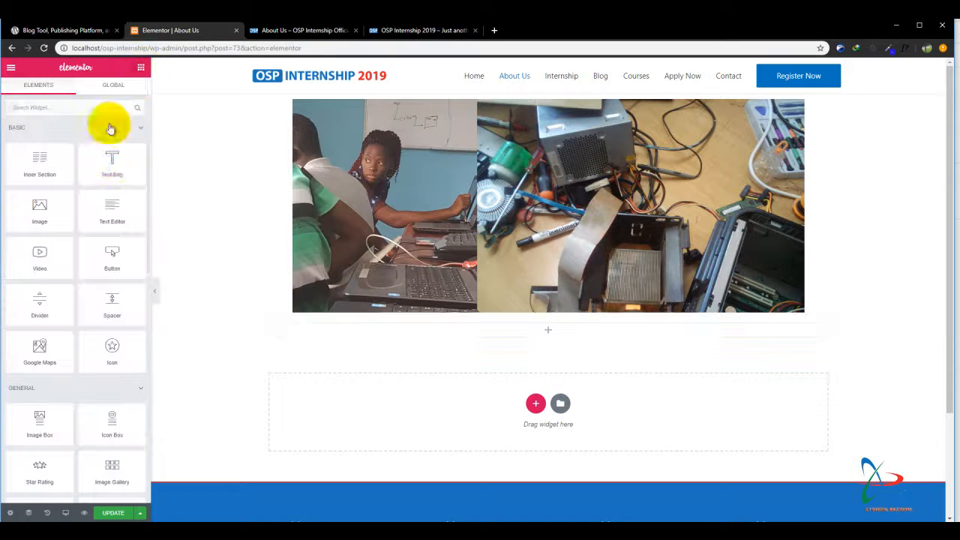
drag(102, 156, 417, 327)
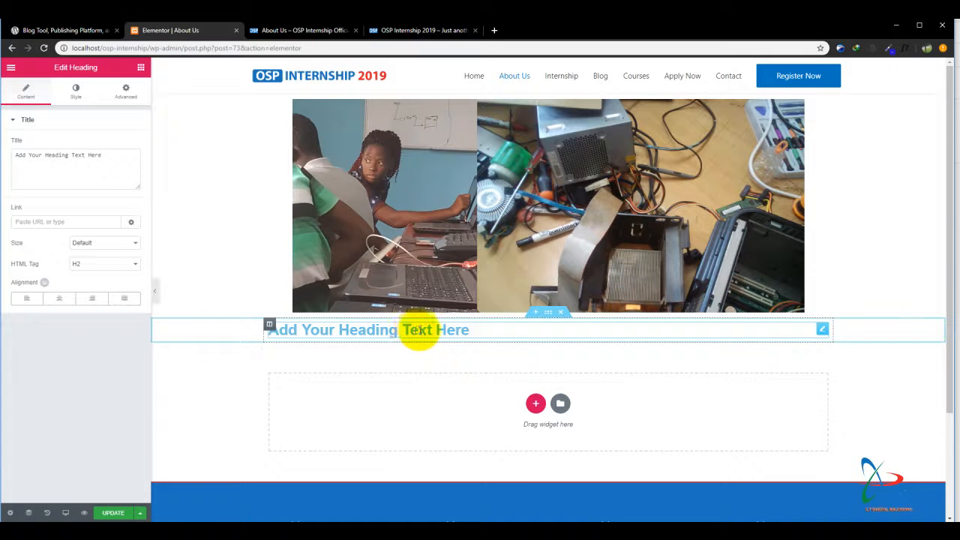
triple_click(418, 328)
text(Well, OSP is the best platform for students who are aspiring to become job-ready with practical hands-on and real-life projects experience, and all the instructors at OSP are just good at what they do....)
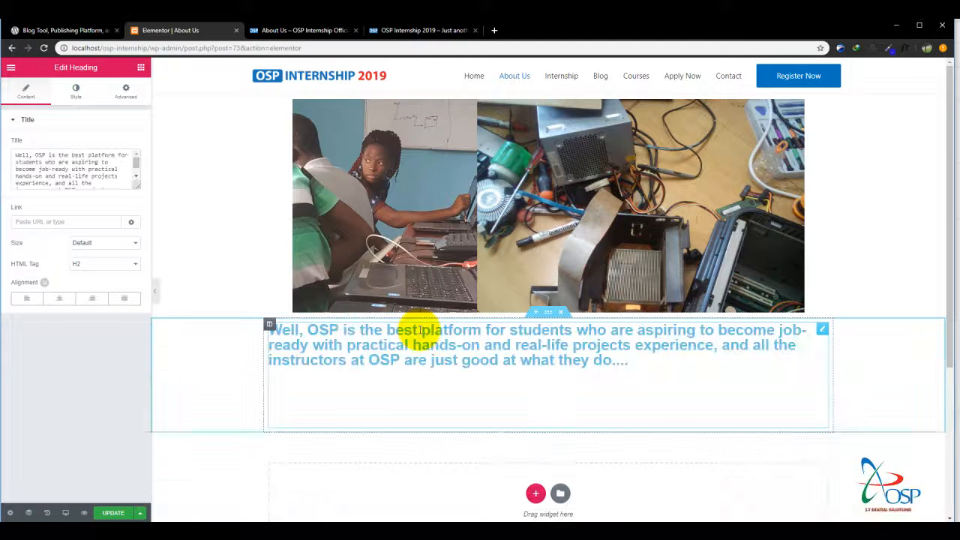
key(ctrl+z)
Copy "About OSP I.T DIGITAL SOLUTIONS" from the prototype's About US artboard into the new heading and center-align it.
click(306, 535)
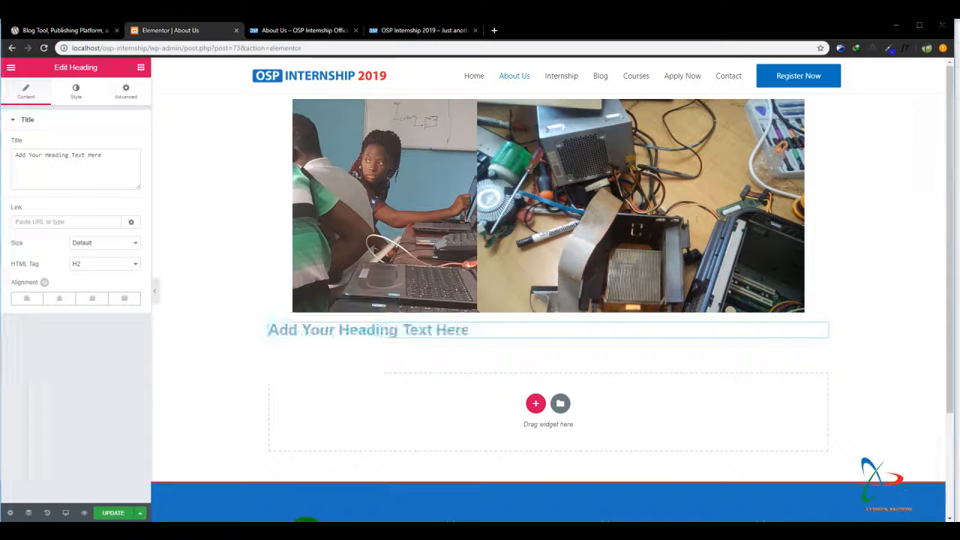
double_click(403, 365)
key(ctrl+c)
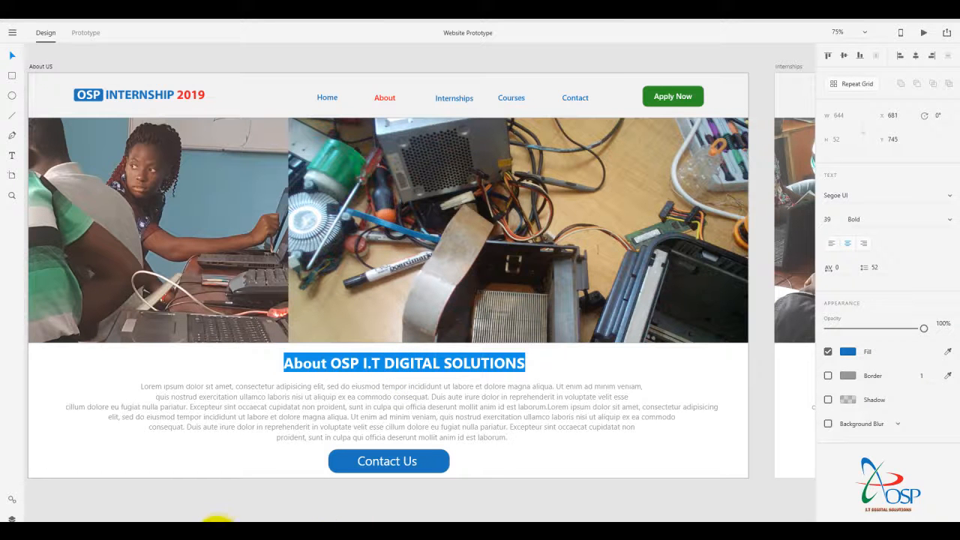
click(221, 531)
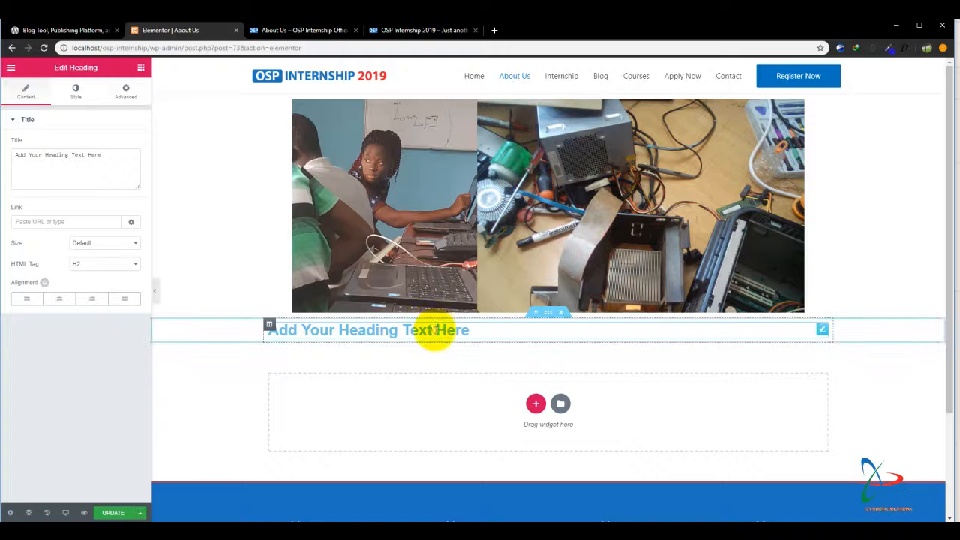
triple_click(435, 330)
key(ctrl+v)
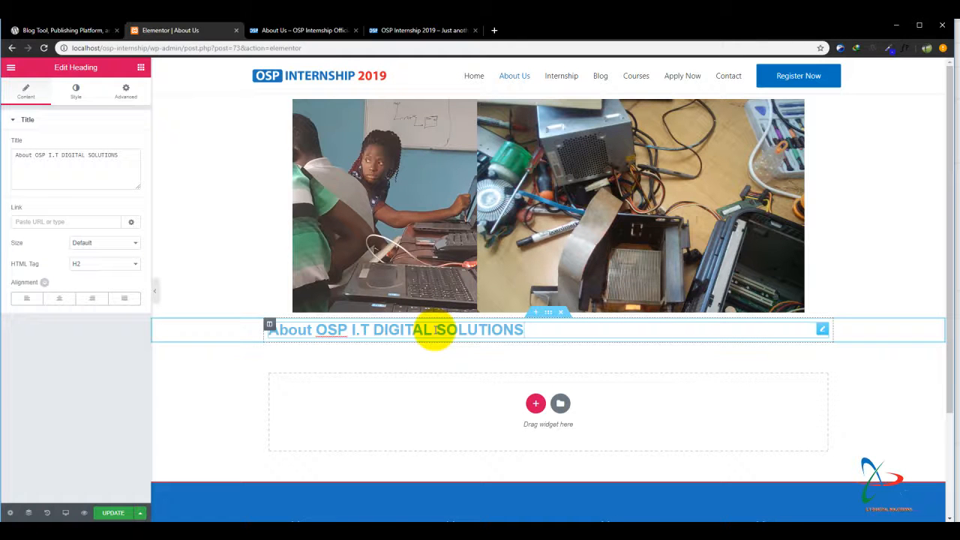
click(60, 300)
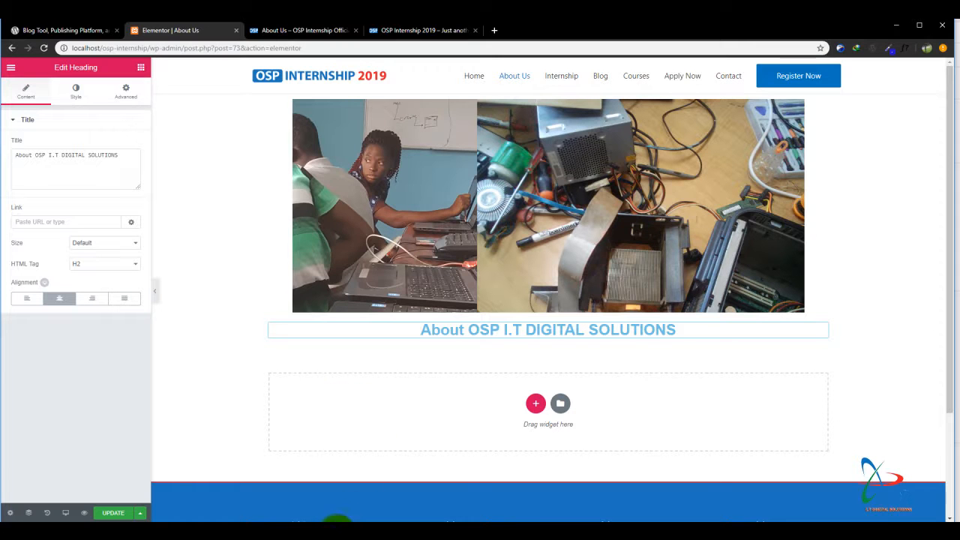
Add a single-column section below the heading with a Text Editor widget containing the Lorem ipsum passage copied from Sublime Text.
key(alt+Tab)
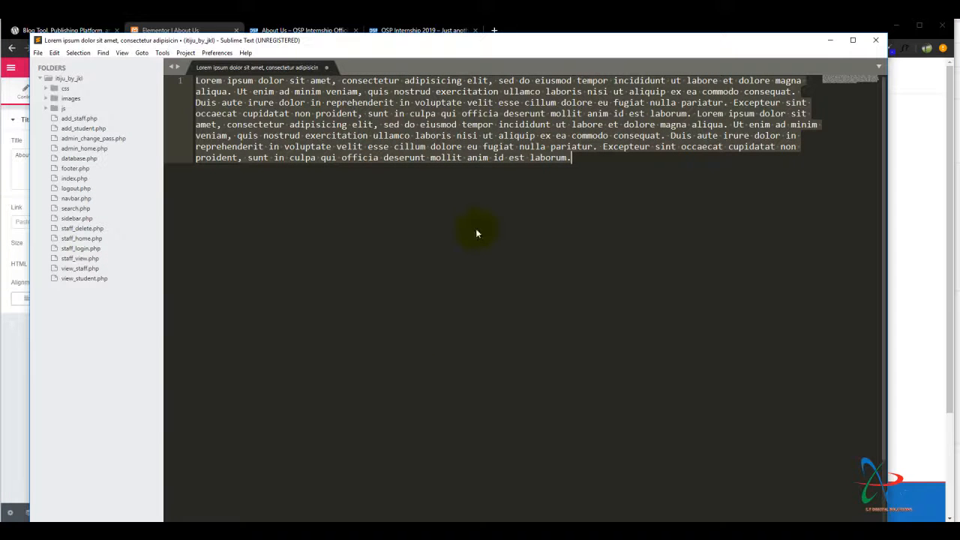
click(829, 39)
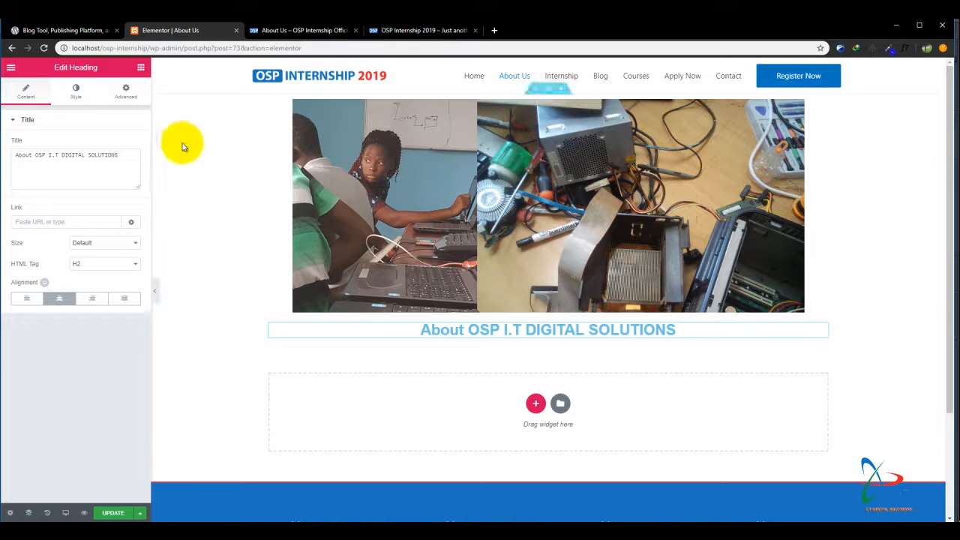
click(535, 405)
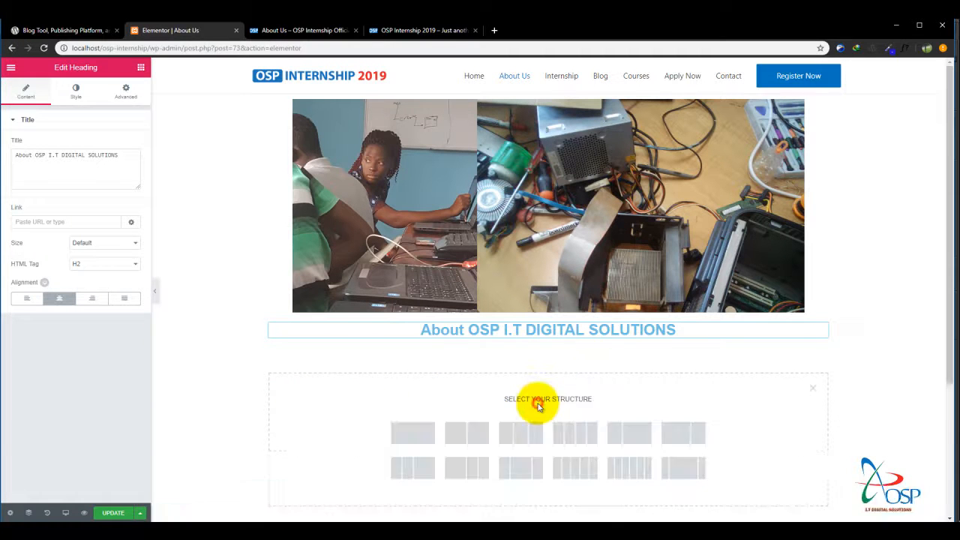
click(425, 432)
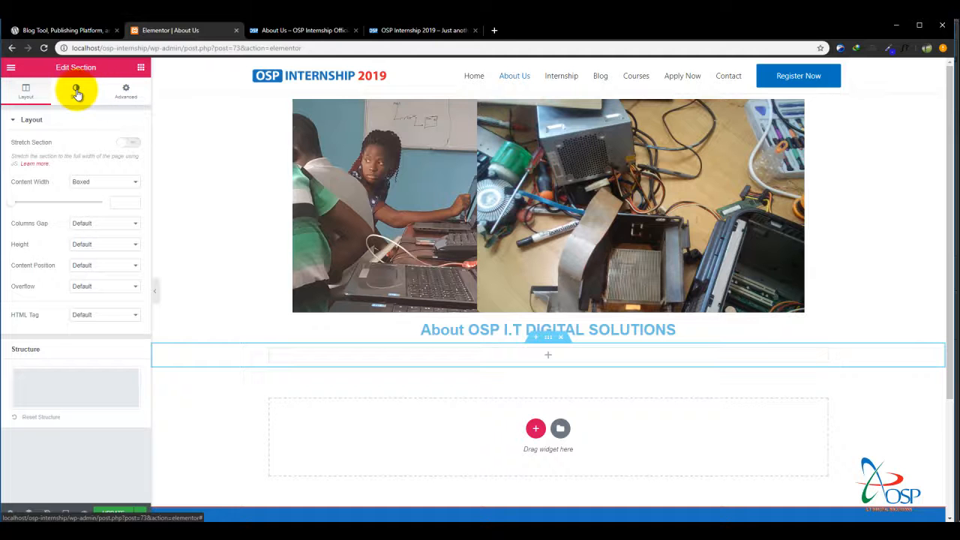
click(122, 91)
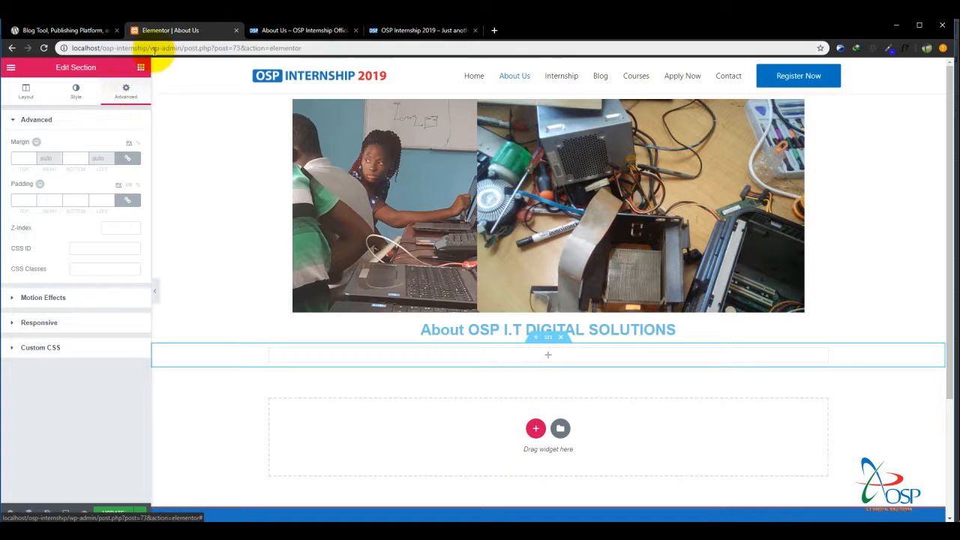
click(141, 69)
drag(96, 210, 426, 355)
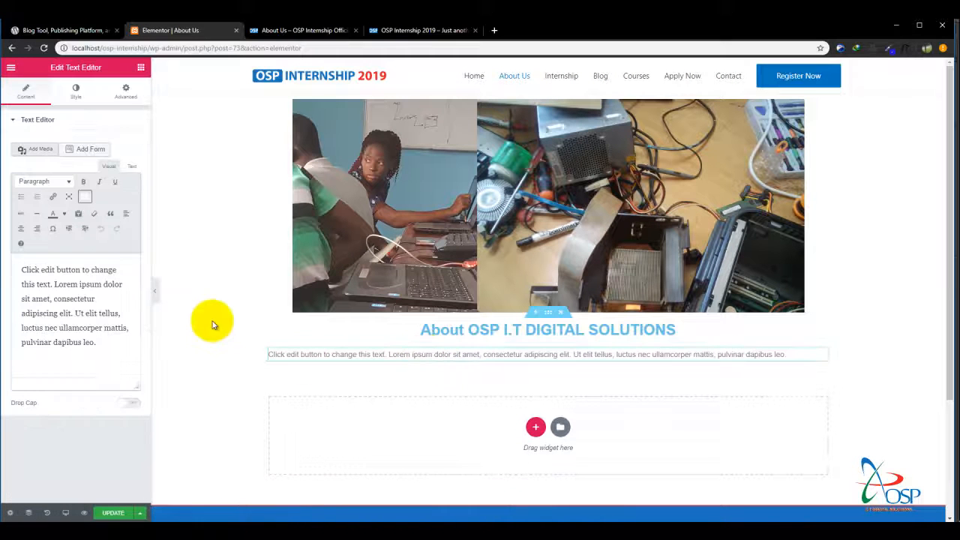
triple_click(80, 324)
text(Lorem ipsum dolor sit amet, consectetur adipiscing elit, sed do eiusmod tempor incididunt ut labore et dolore magna aliqua. Ut enim ad minim veniam, quis nostrud exercitation ullamco laboris nisi ut aliquip ex ea commodo consequat. Duis aute irure dolor in reprehenderit in voluptate velit esse cillum dolore eu fugiat nulla pariatur. Excepteur sint occaecat cupidatat non proident, sunt in culpa qui officia deserunt mollit anim id est laborum. Lorem ipsum dolor sit amet, consectetur adipiscing elit, sed do eiusmod tempor incididunt ut labore et dolore magna aliqua. Ut enim ad minim veniam, quis nostrud exercitation ullamco laboris nisi ut aliquip ex ea commodo consequat. Duis aute irure dolor in reprehenderit in voluptate velit esse cillum dolore eu fugiat nulla pariatur. Excepteur sint occaecat cupidatat non proident, sunt in culpa qui officia deserunt mollit anim id est laborum.)
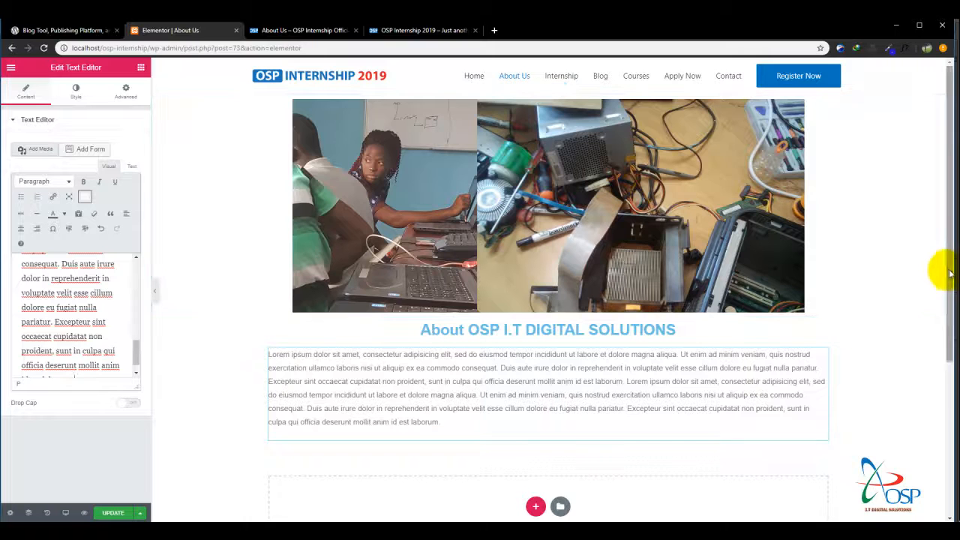
Add a section with three equal columns below the text and place a Counter widget in its first column.
drag(949, 274, 943, 349)
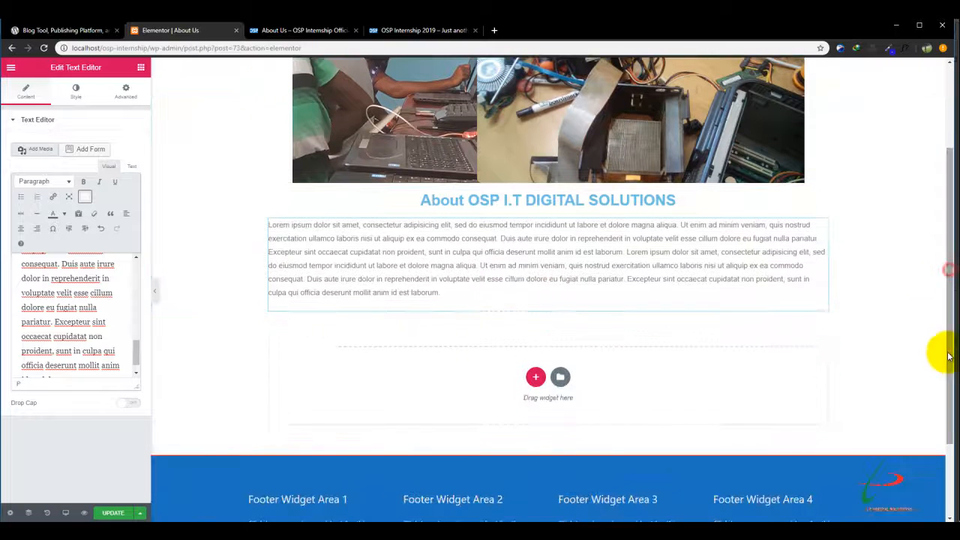
click(122, 90)
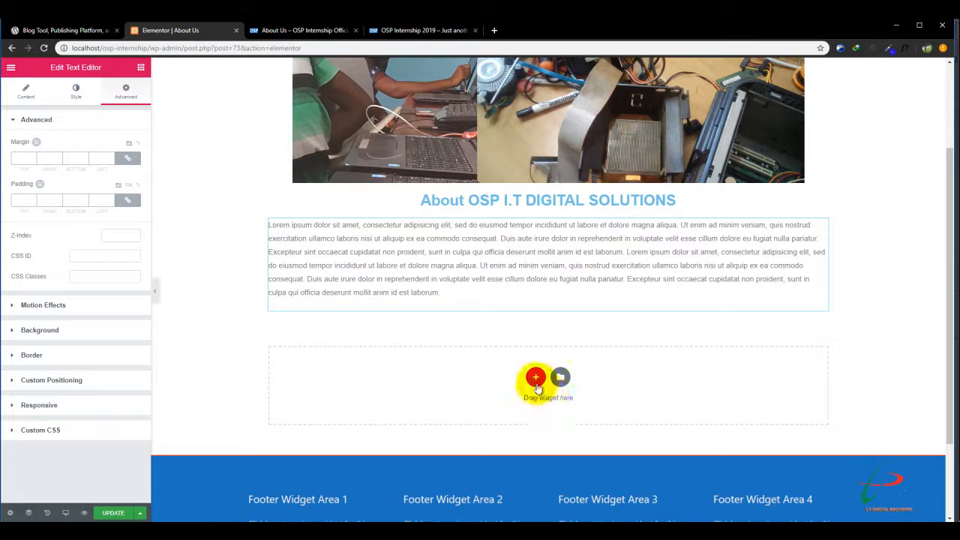
click(536, 377)
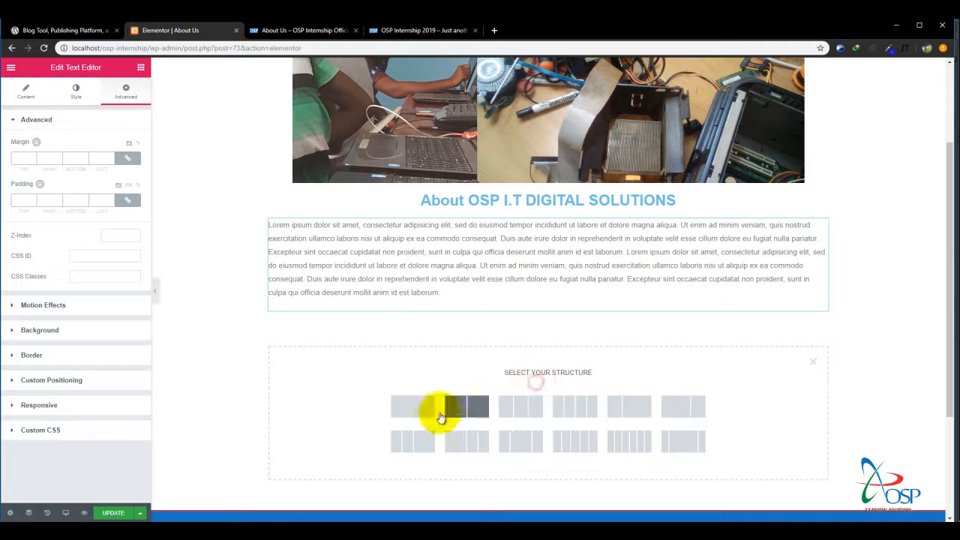
click(513, 409)
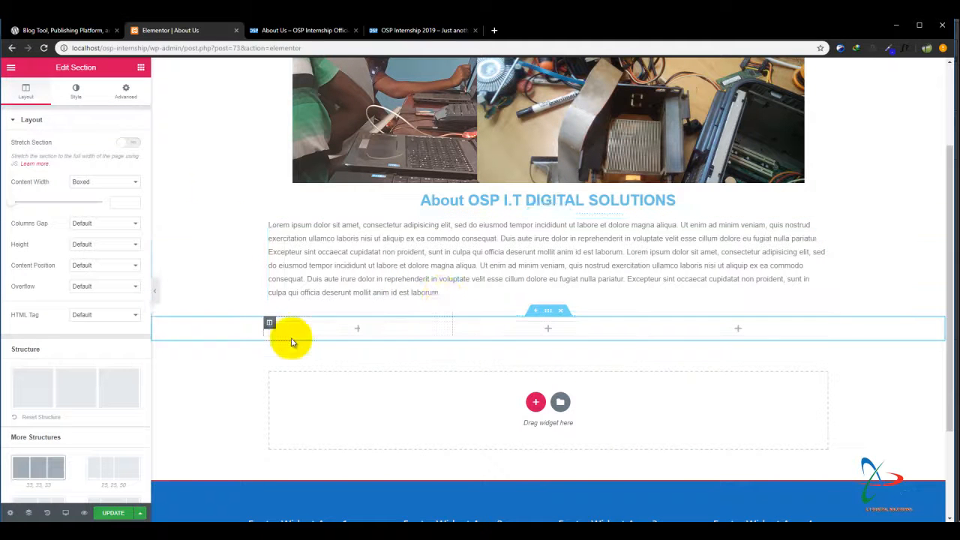
click(141, 69)
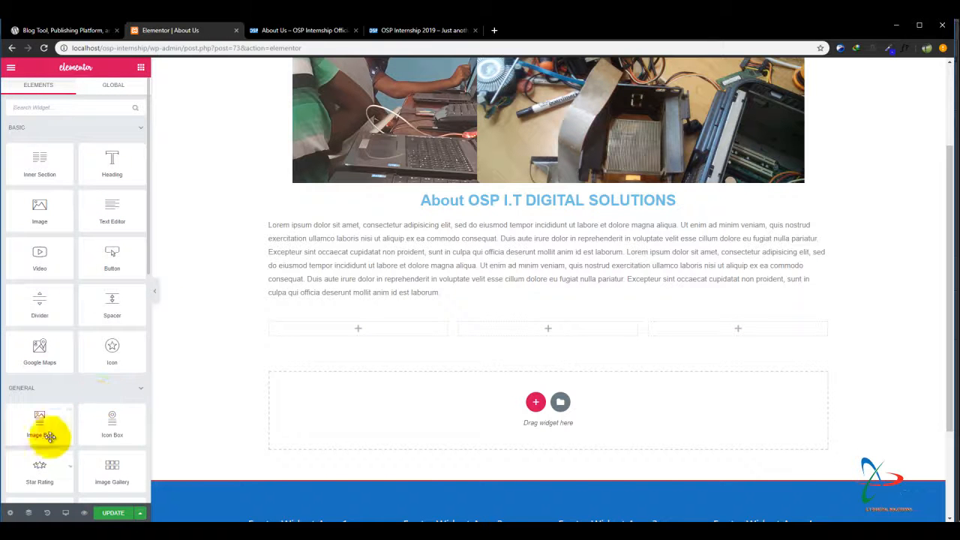
drag(147, 196, 150, 305)
drag(43, 322, 358, 327)
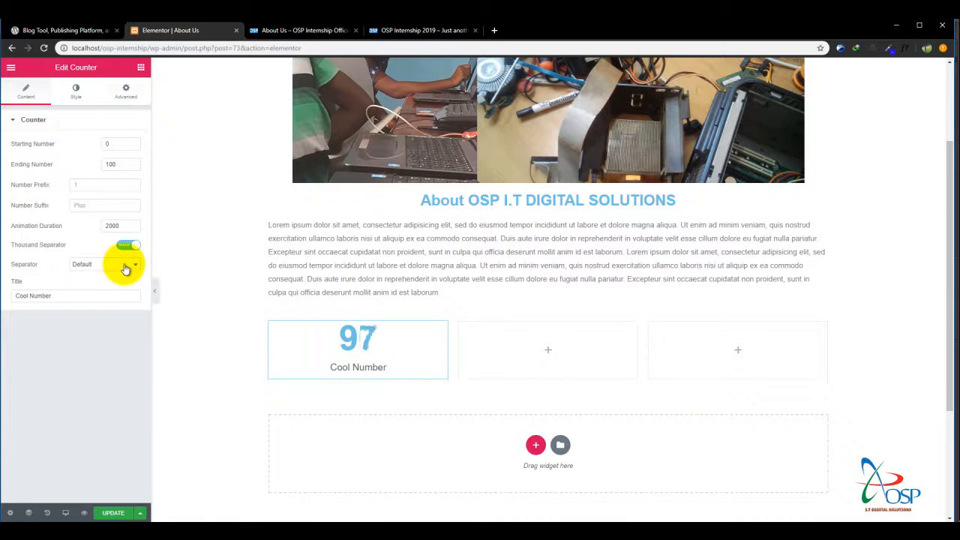
Place another Counter widget in the middle column of the three-column section.
click(141, 69)
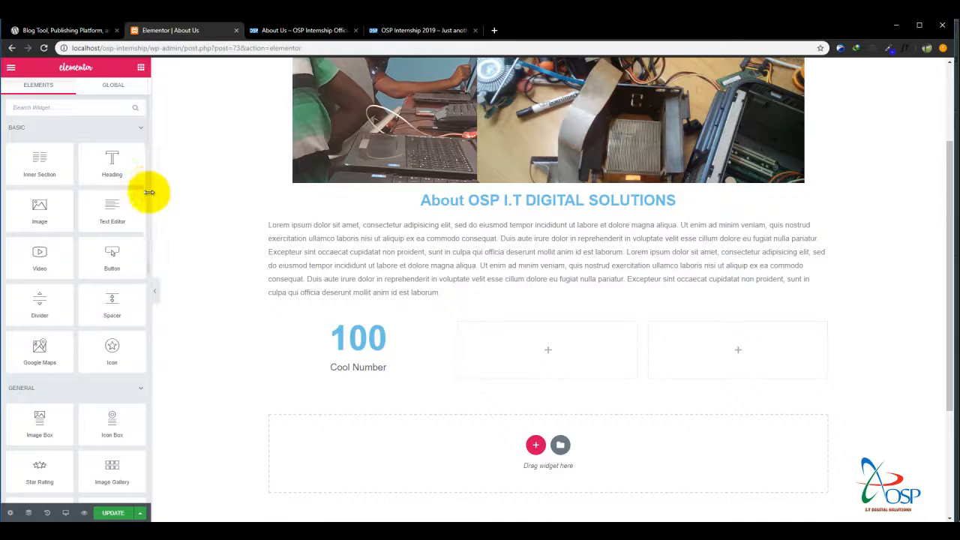
drag(147, 199, 138, 289)
drag(40, 347, 530, 349)
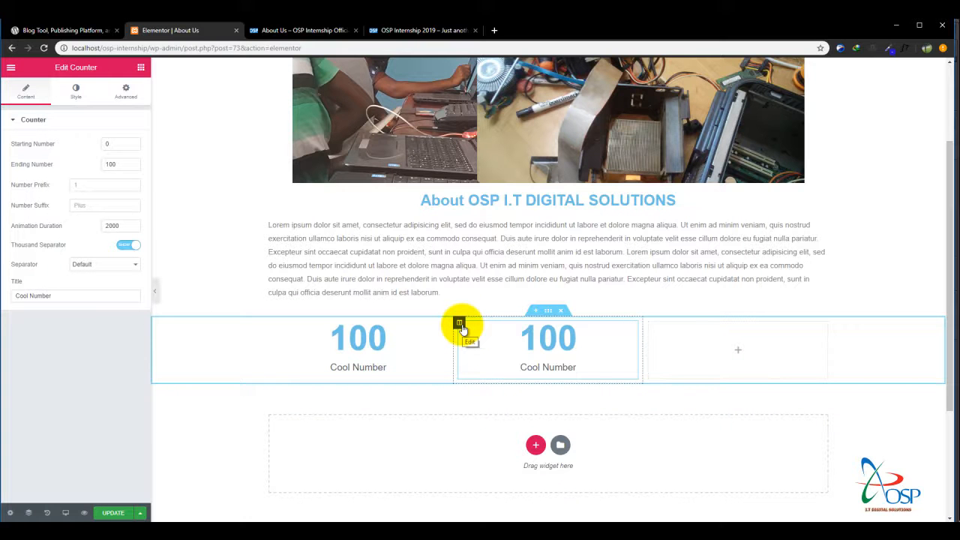
Duplicate the middle counter column, move a counter column past the empty one, and delete the empty column.
right_click(461, 326)
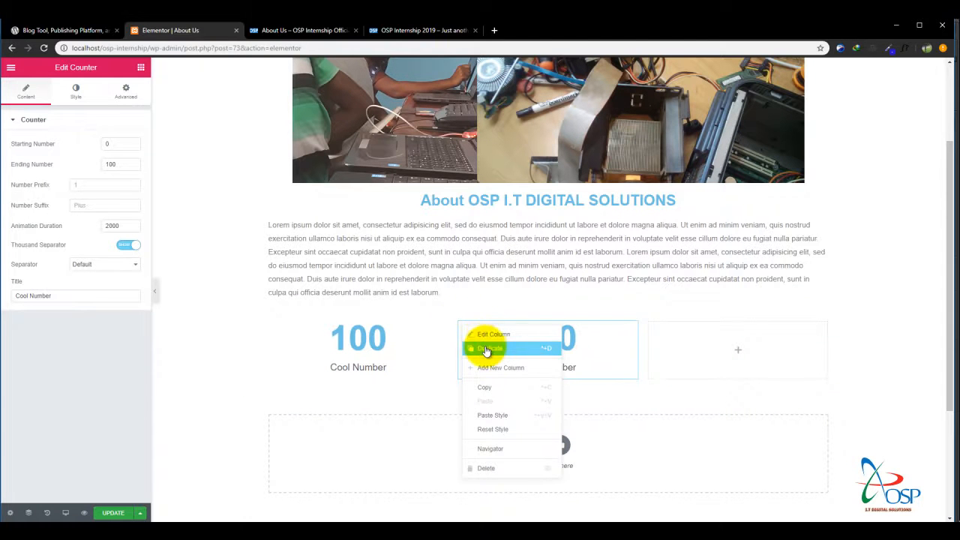
click(486, 349)
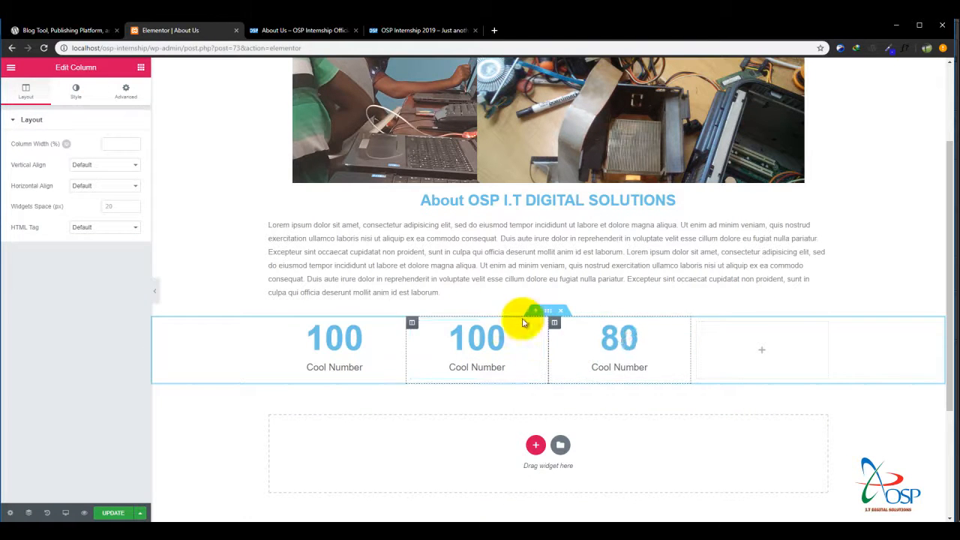
drag(411, 324, 724, 338)
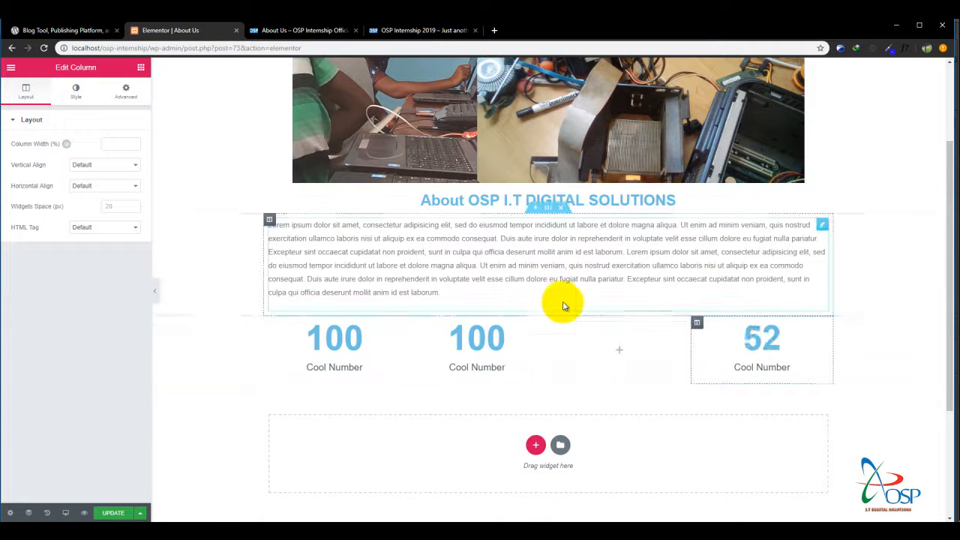
right_click(555, 329)
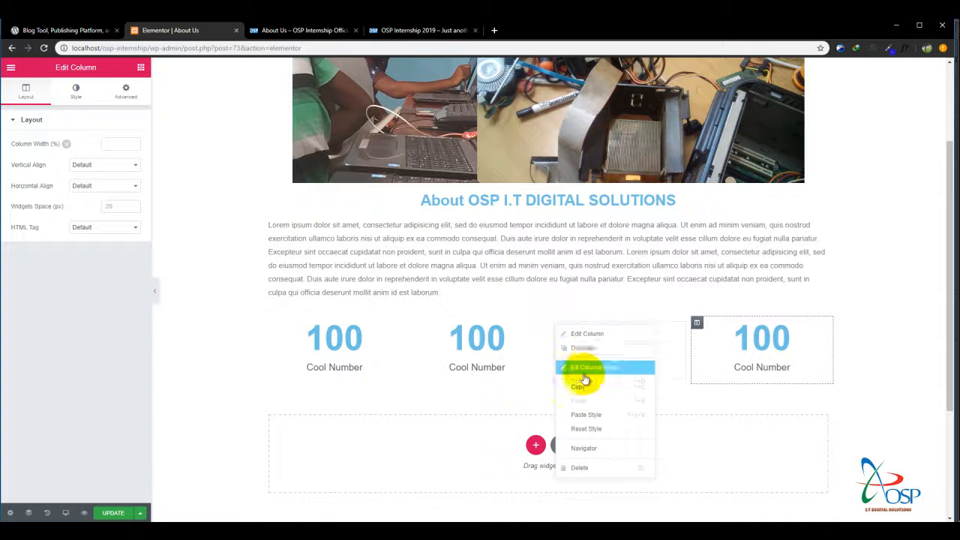
click(584, 469)
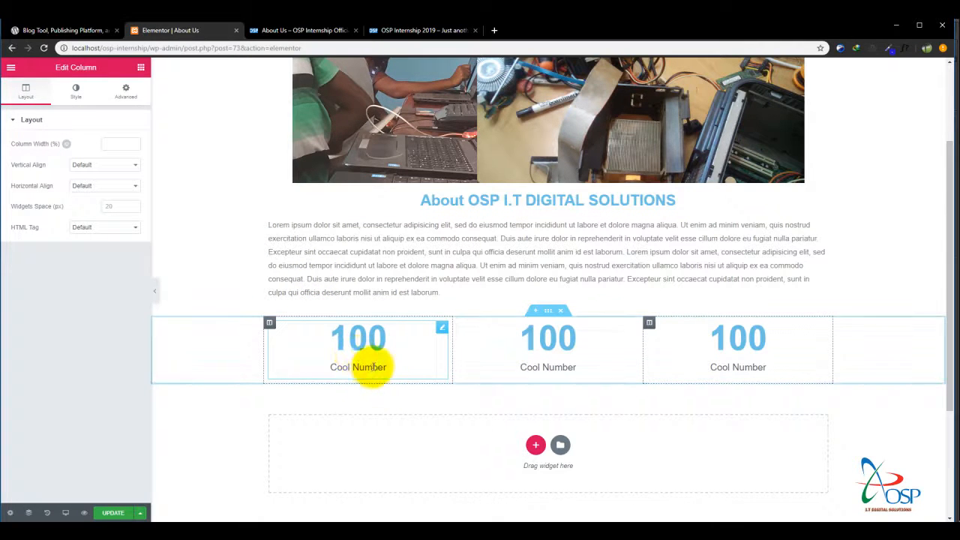
Title the first counter "Number Of Students" and set its ending number to 150.
click(373, 366)
drag(381, 368, 342, 366)
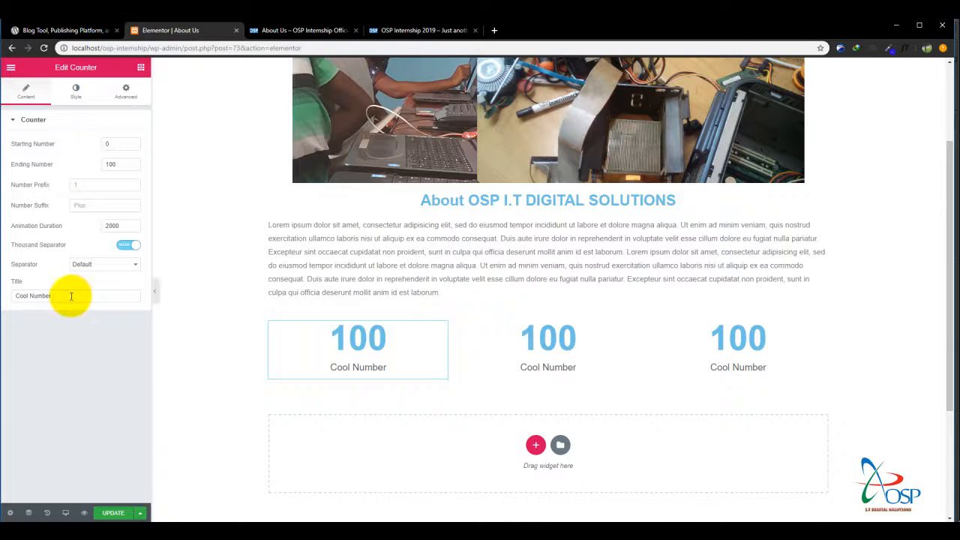
drag(70, 295, 3, 294)
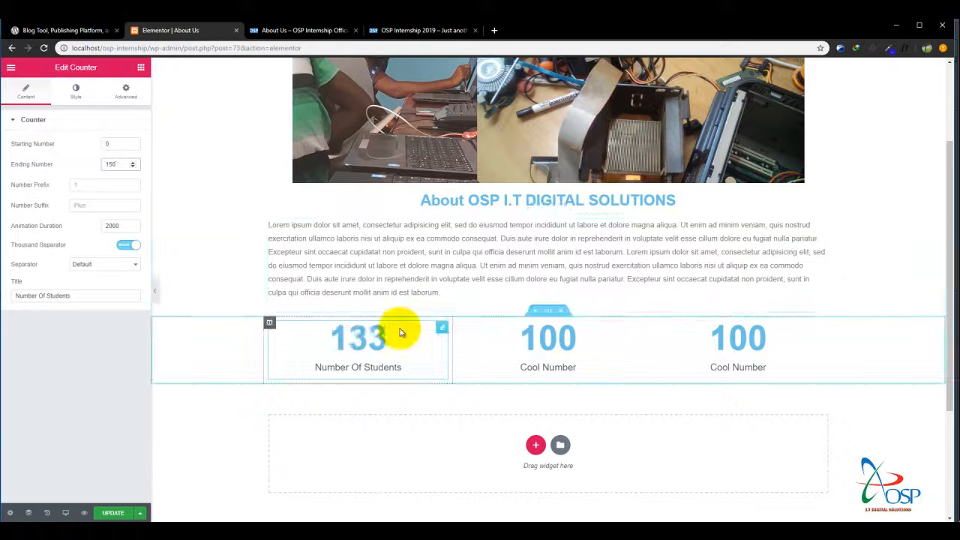
Title the second counter "Short Courses" and set its ending number to 60.
click(562, 363)
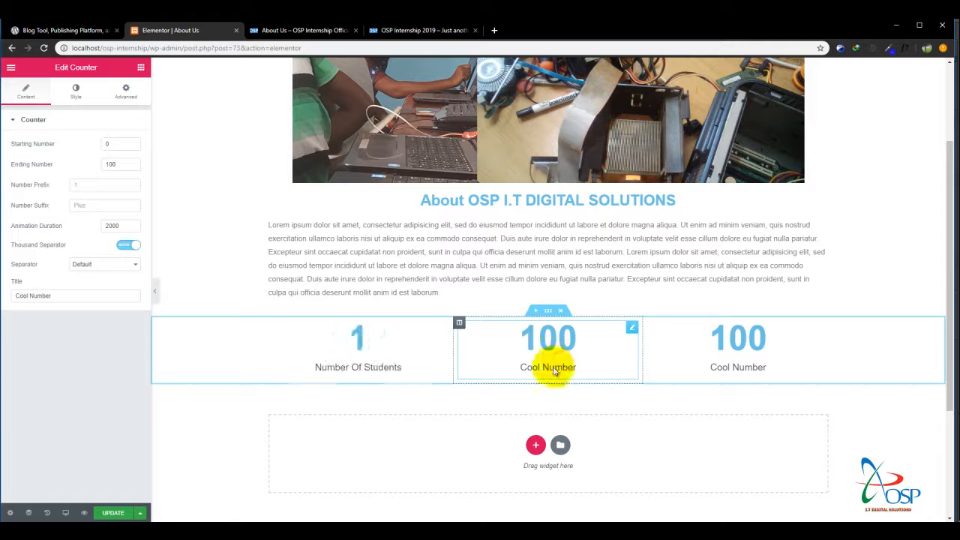
drag(64, 296, 2, 299)
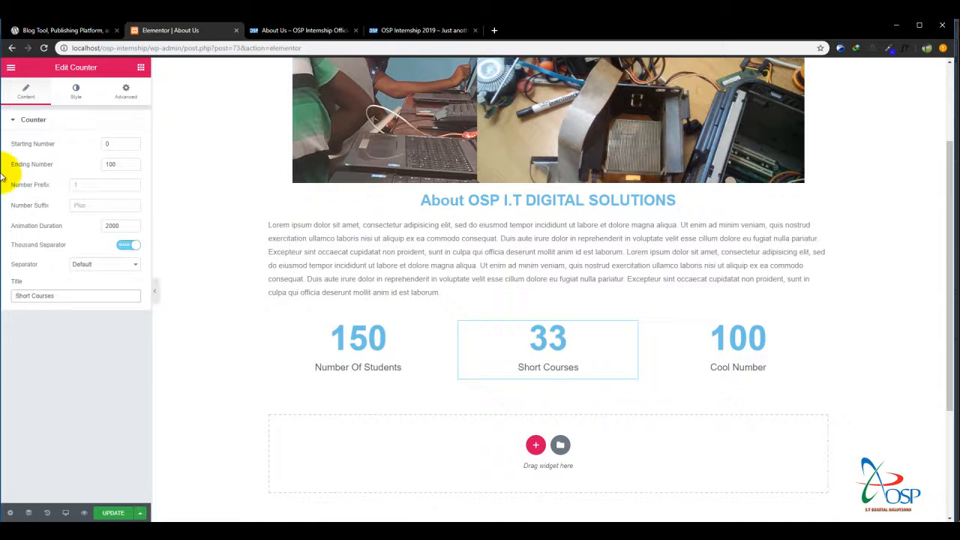
drag(120, 165, 21, 164)
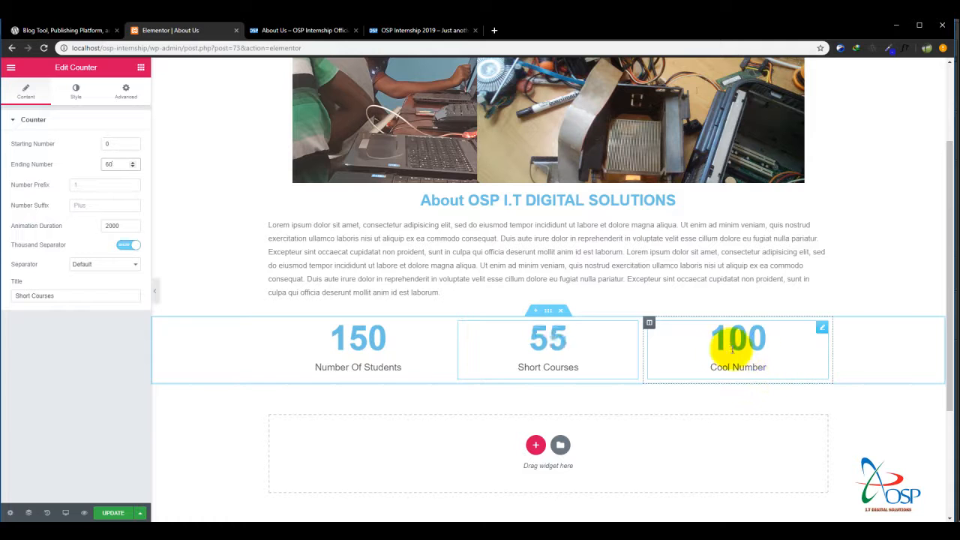
Title the third counter "Projects & Systems", following the OSP Internship 2019 reference site's About page, and set its ending number to 250.
click(731, 347)
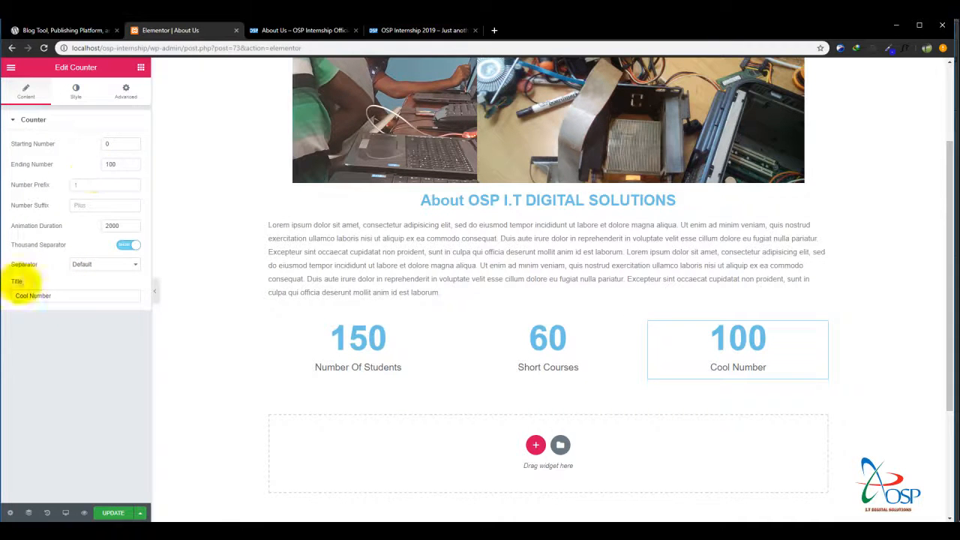
drag(66, 297, 4, 298)
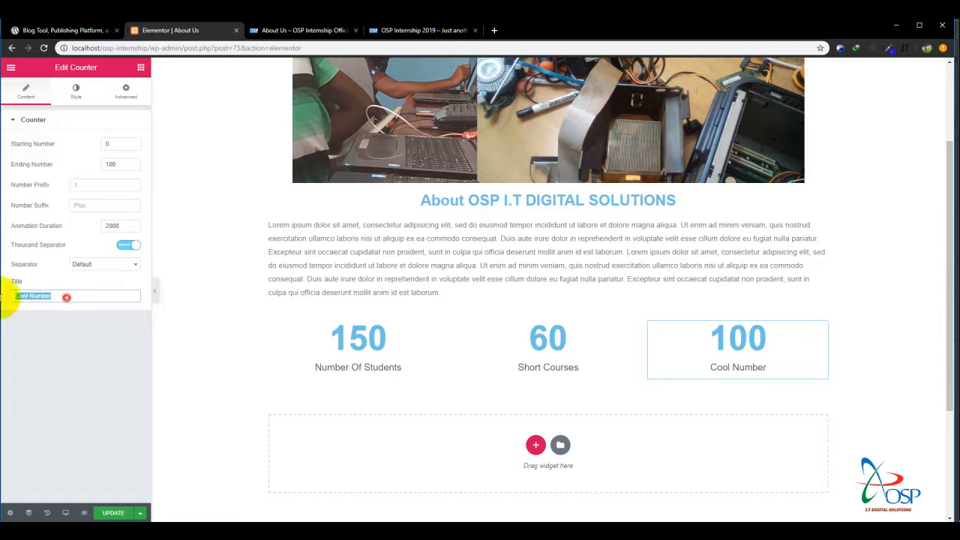
click(402, 33)
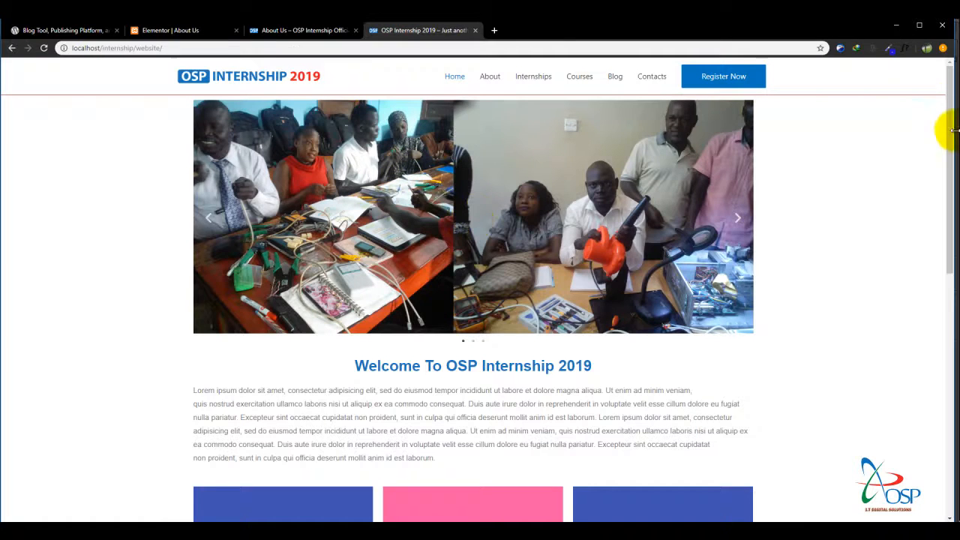
click(484, 76)
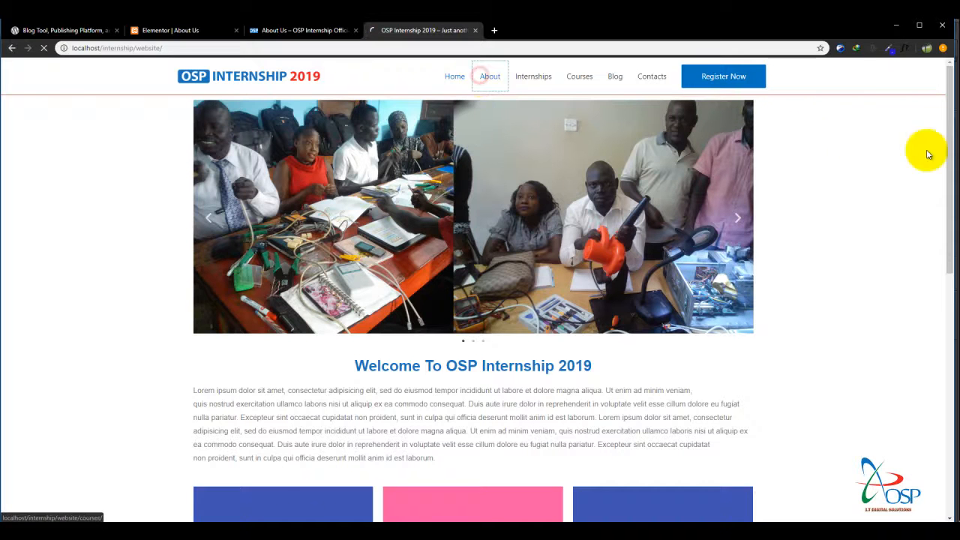
drag(949, 122, 944, 176)
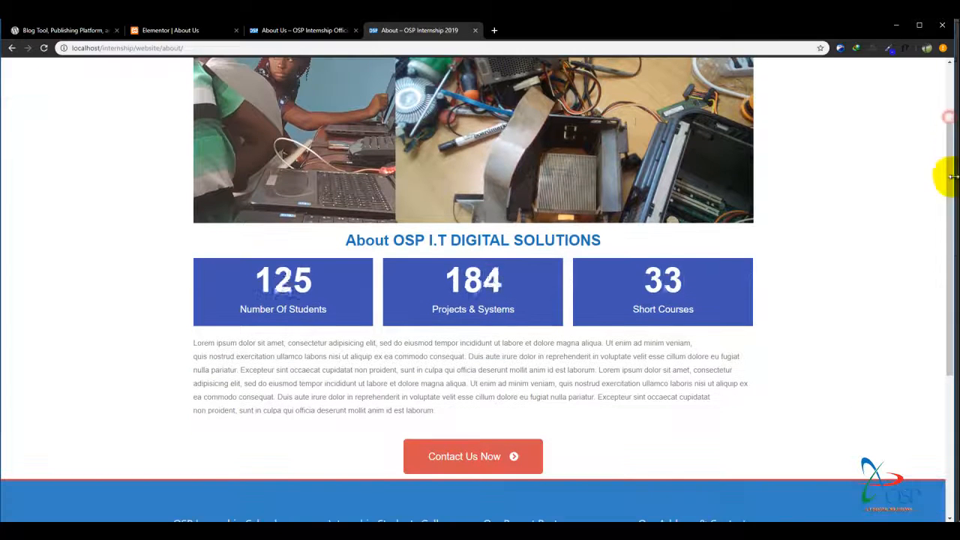
click(278, 30)
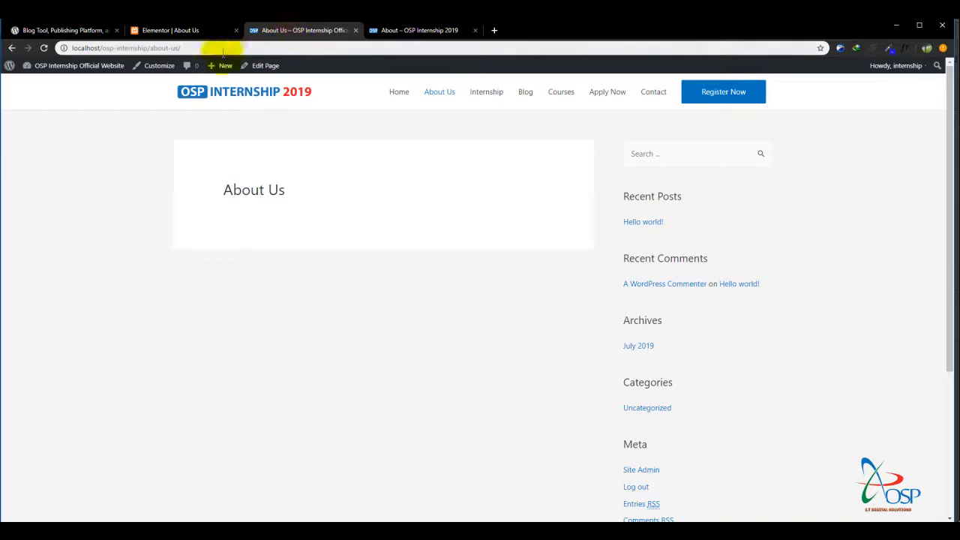
click(178, 31)
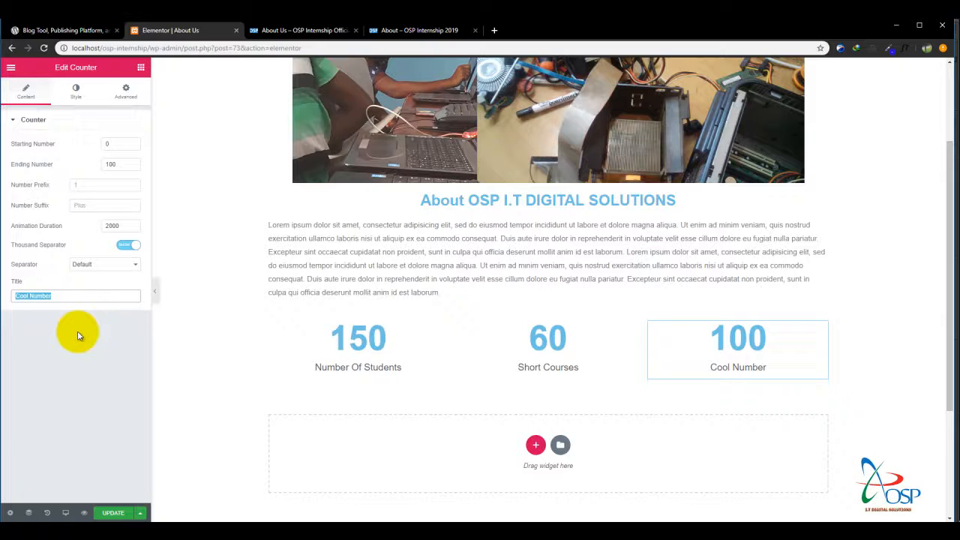
text(Projects & Systems)
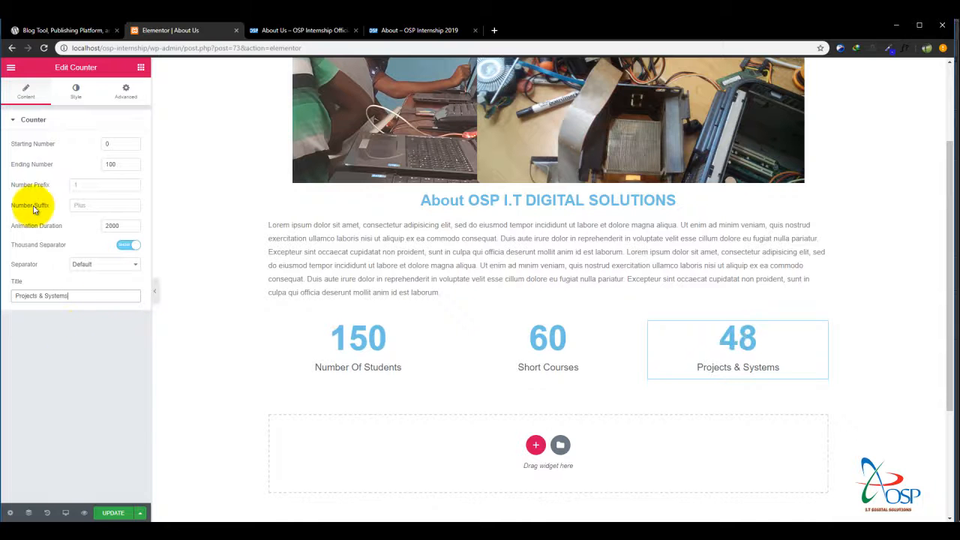
drag(123, 164, 91, 171)
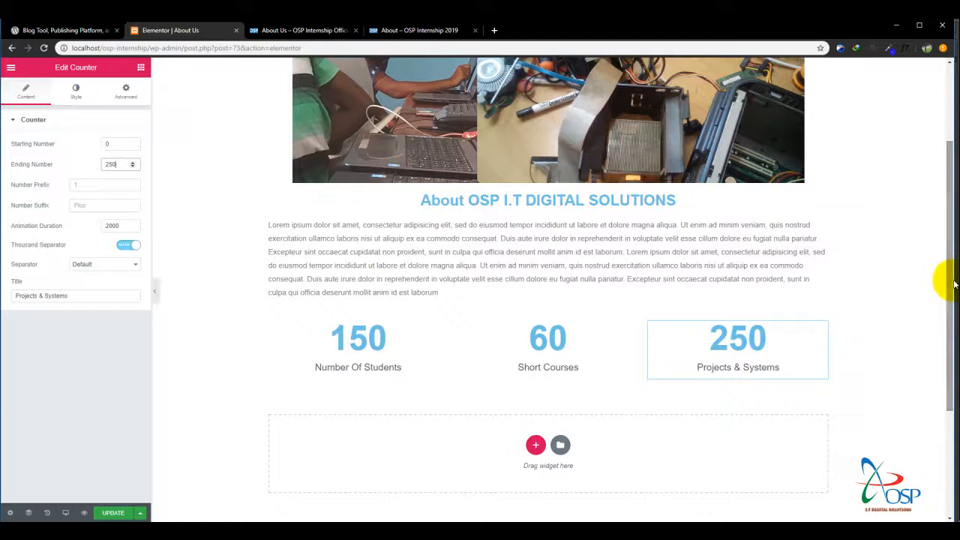
drag(951, 285, 943, 321)
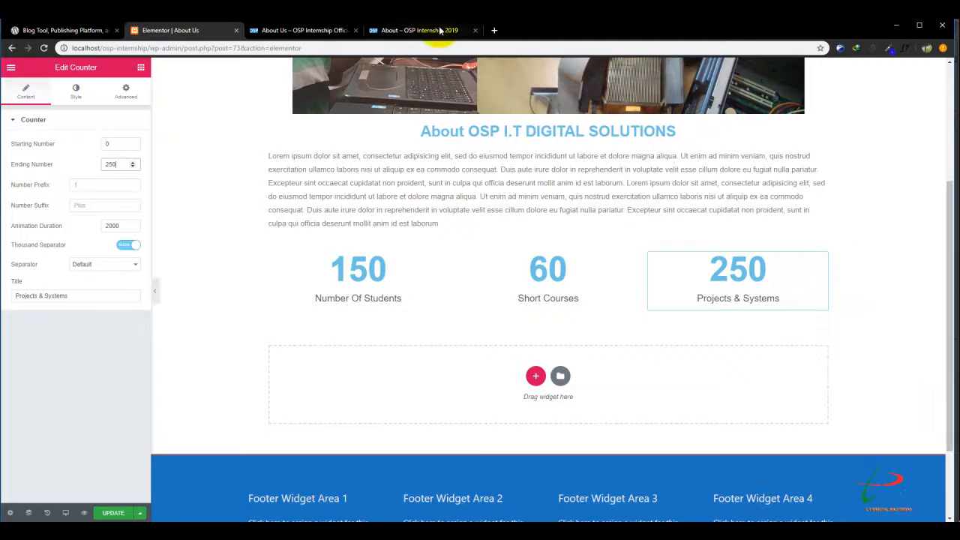
Give the Number Of Students counter a classic solid background in blue #4054b2, matching the counters on the OSP Internship 2019 reference page.
click(416, 31)
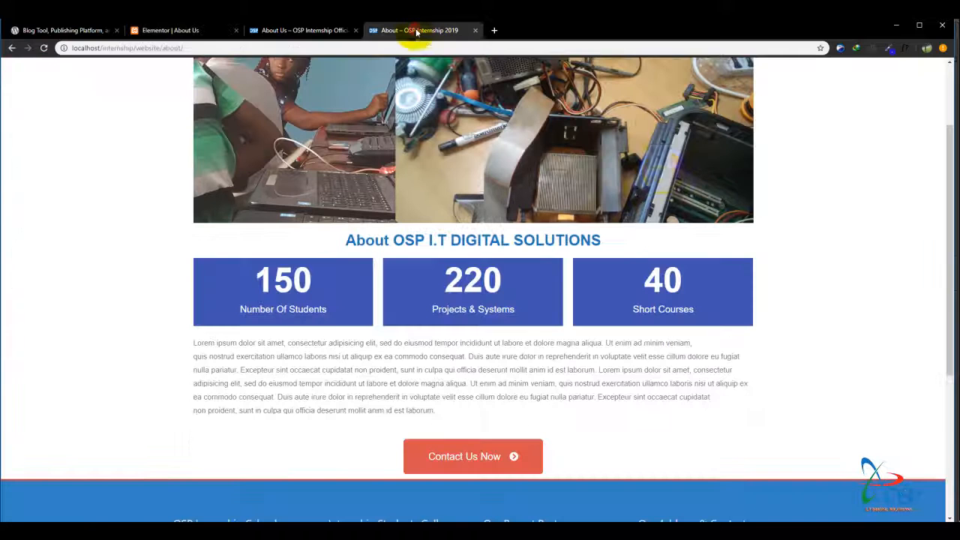
click(184, 28)
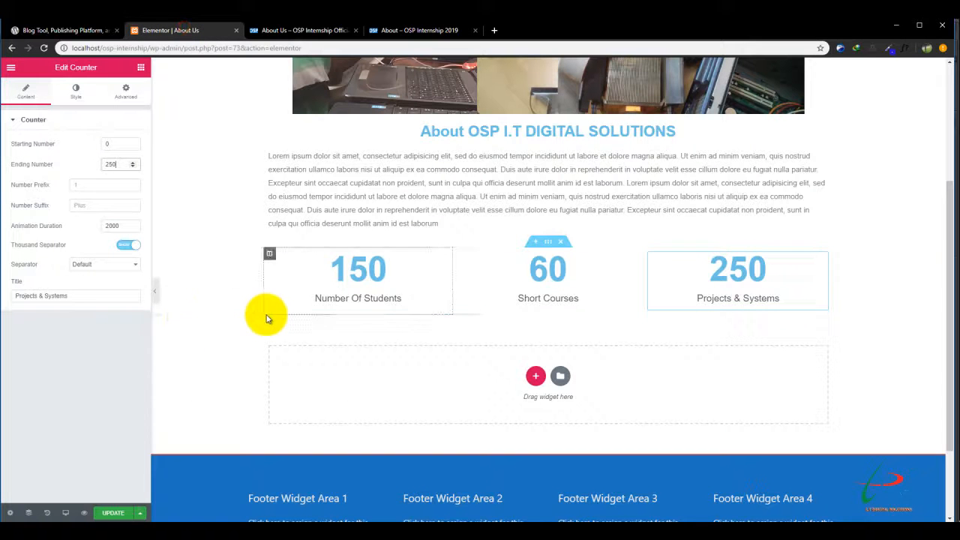
click(419, 265)
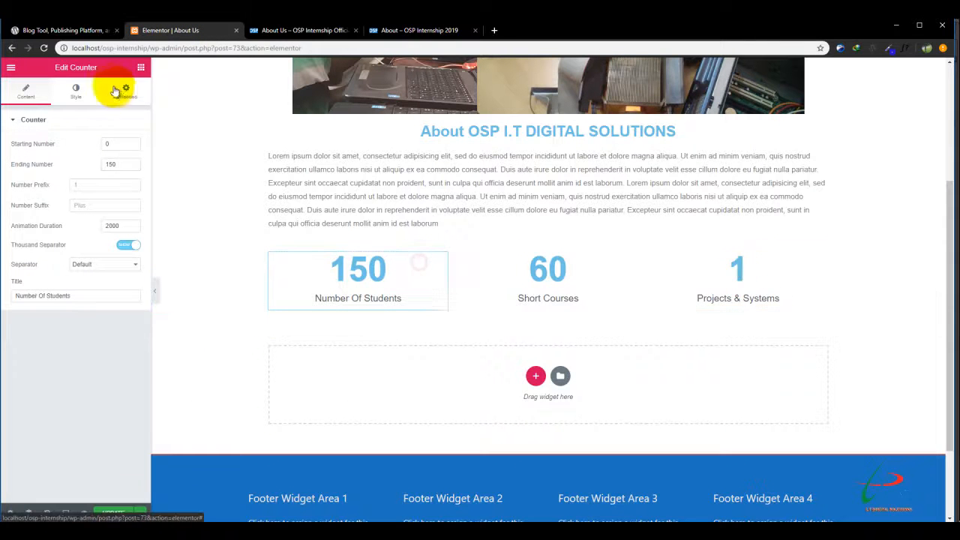
click(126, 92)
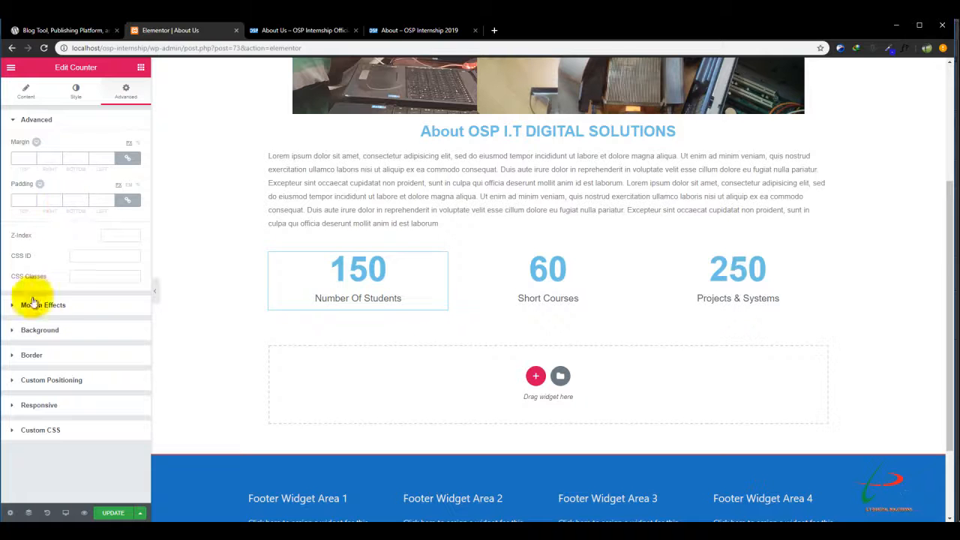
click(51, 332)
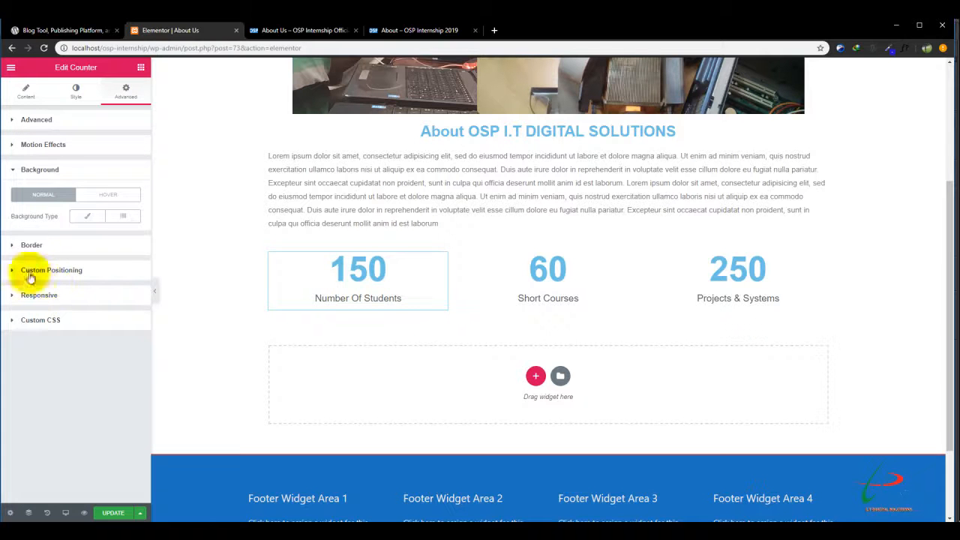
click(95, 222)
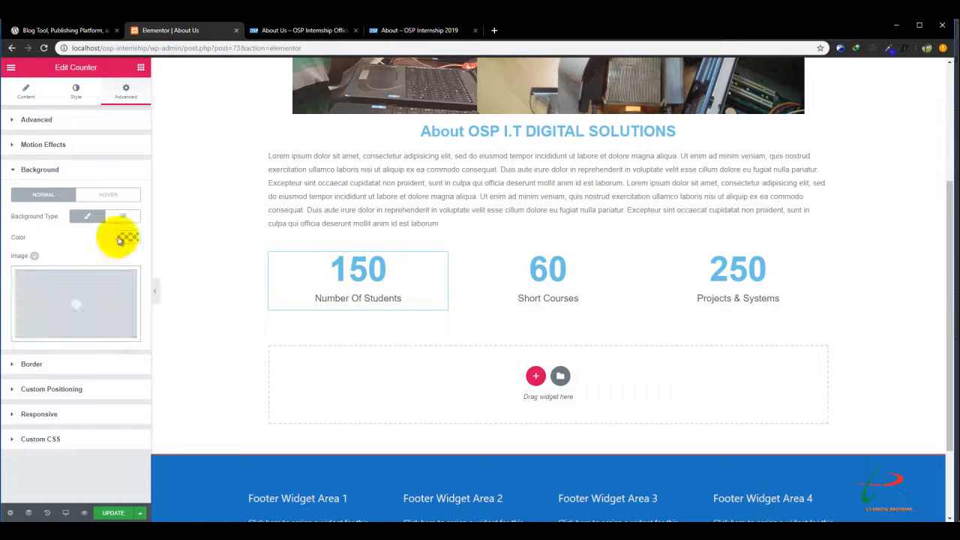
click(129, 238)
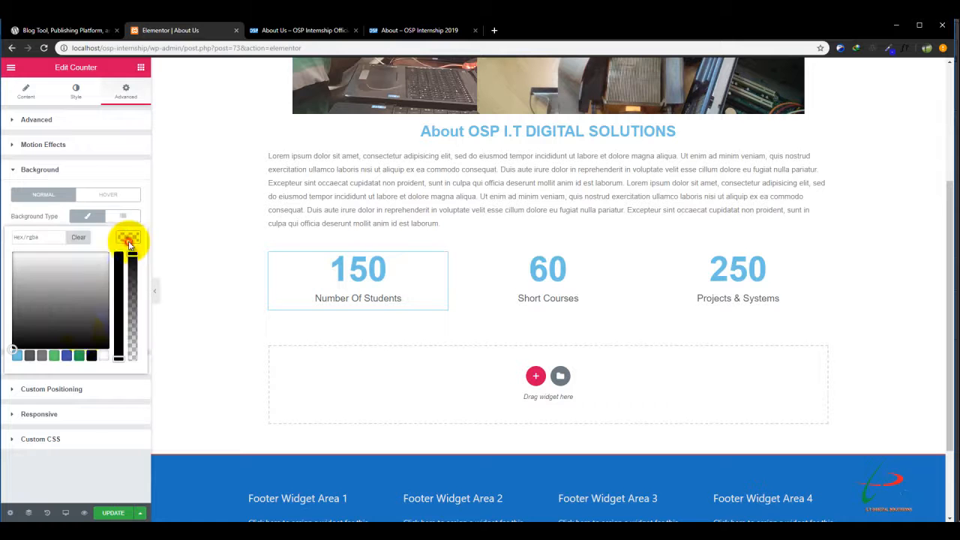
click(78, 357)
drag(93, 283, 66, 269)
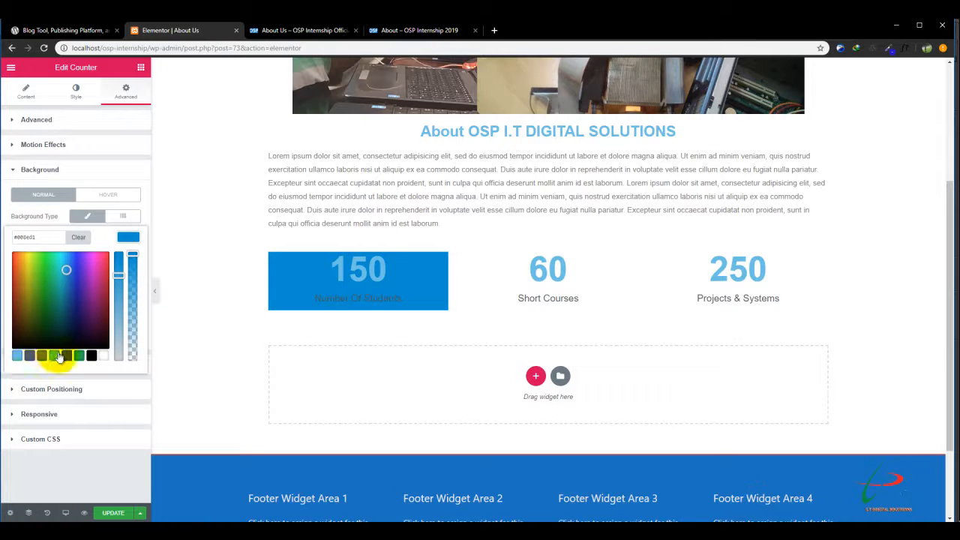
click(67, 355)
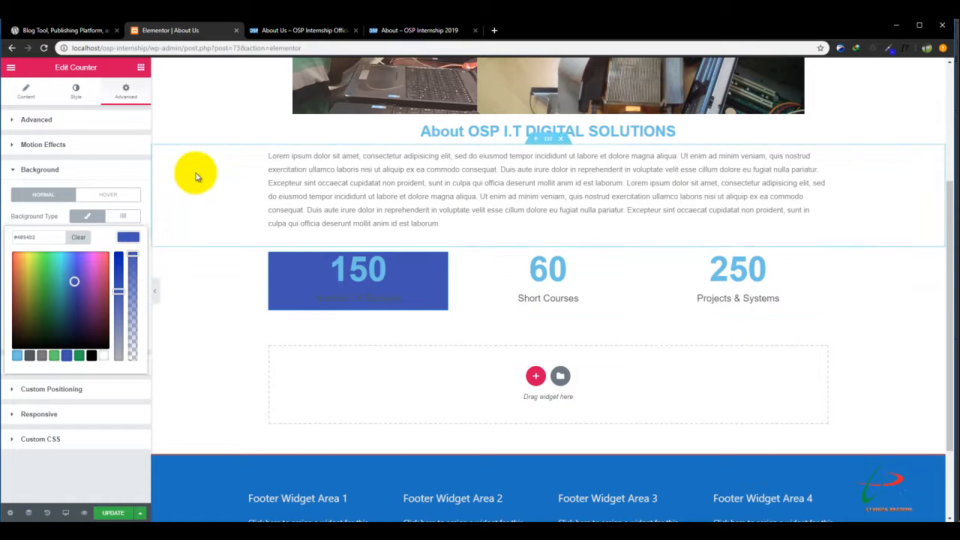
Set the number and title text colors of the Number Of Students counter to white (#ffffff).
click(77, 98)
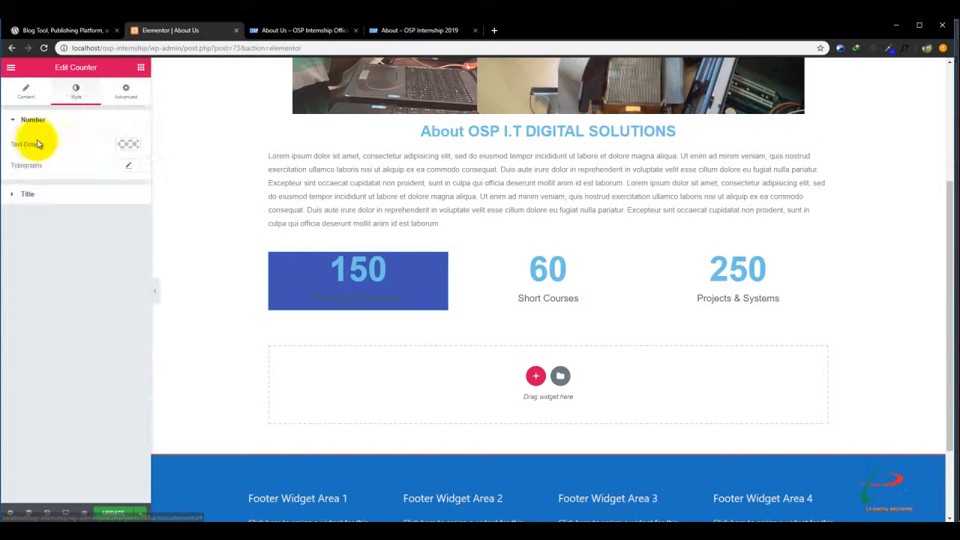
click(129, 145)
click(104, 264)
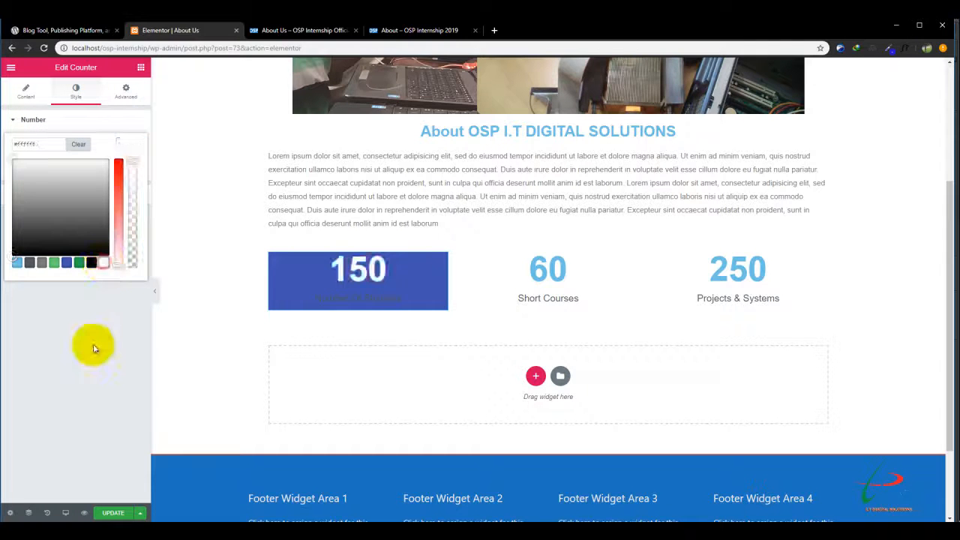
click(93, 346)
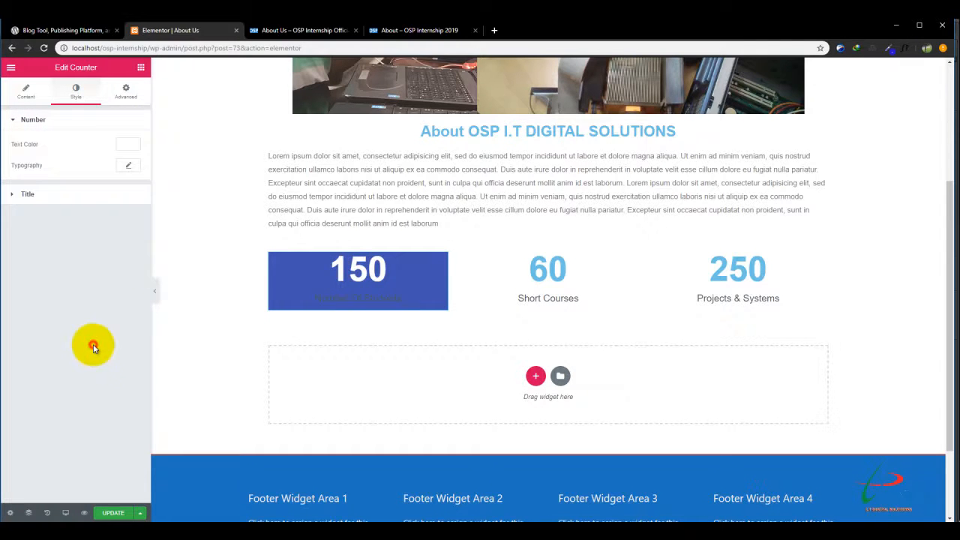
click(25, 197)
click(129, 171)
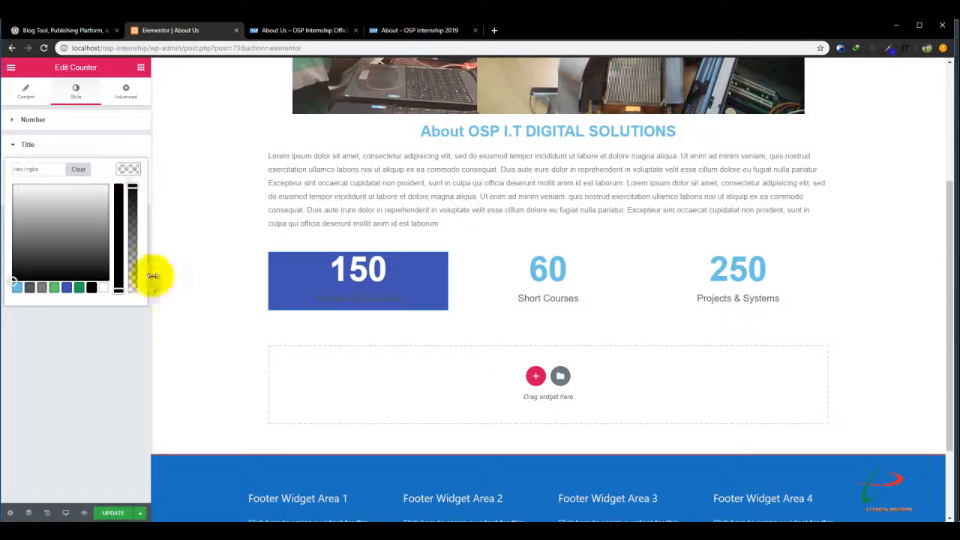
click(104, 288)
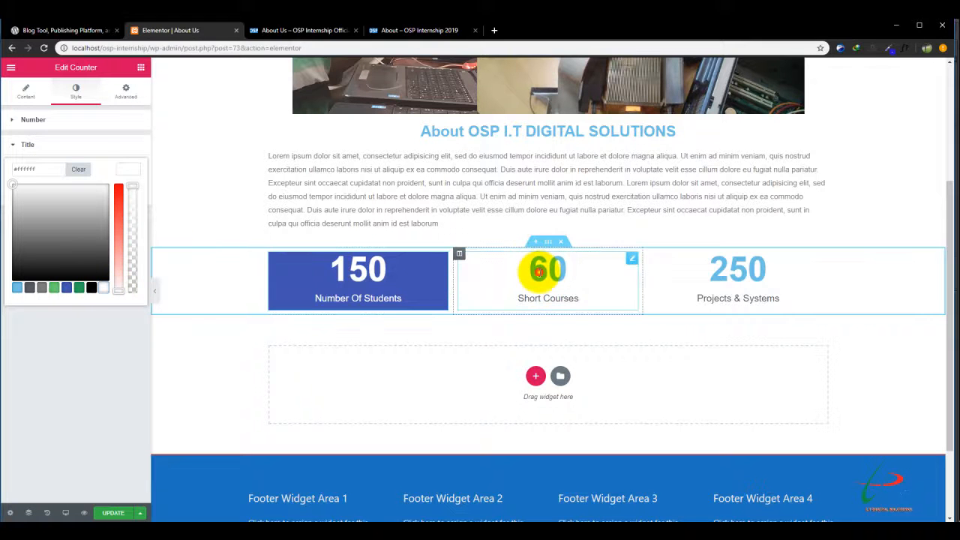
Set the number and title text colors of the Short Courses counter to white (#ffffff).
click(538, 271)
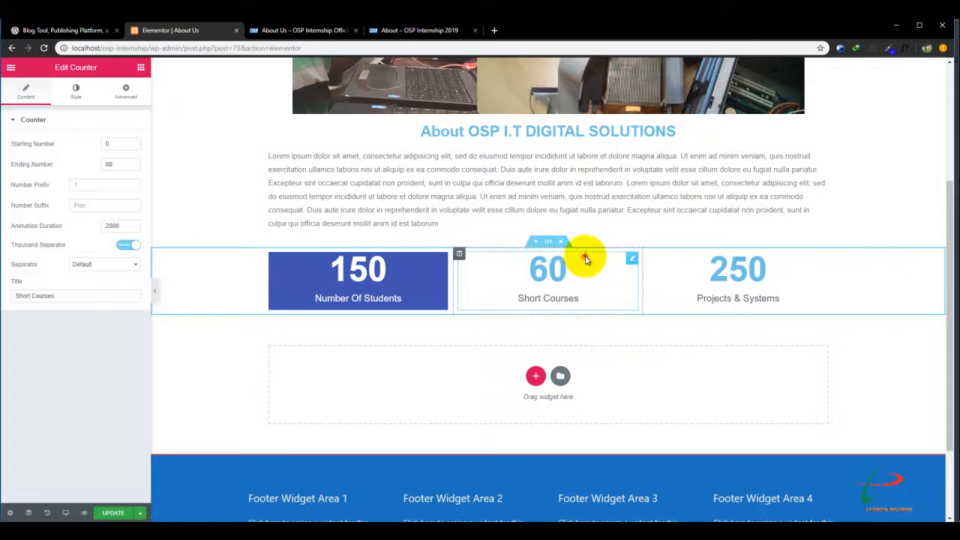
click(77, 92)
click(131, 143)
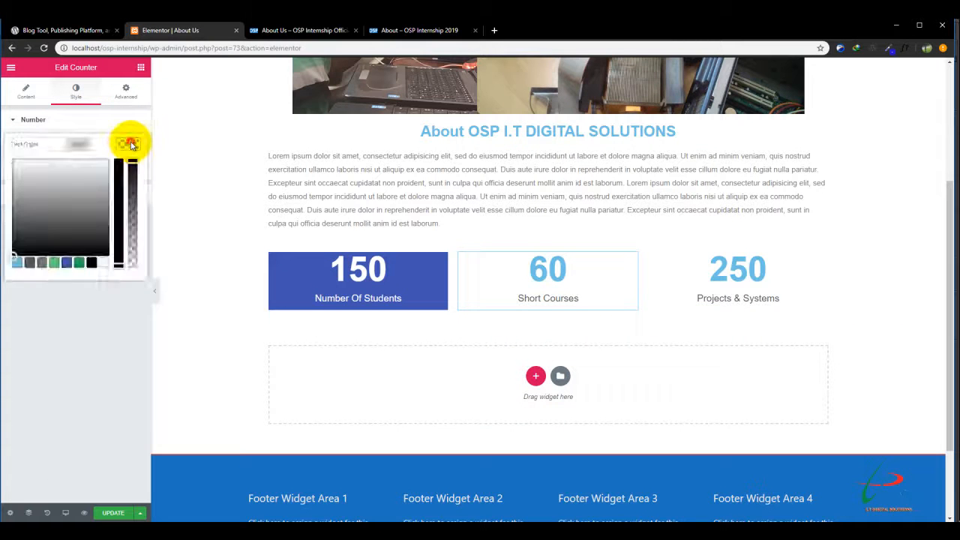
click(102, 262)
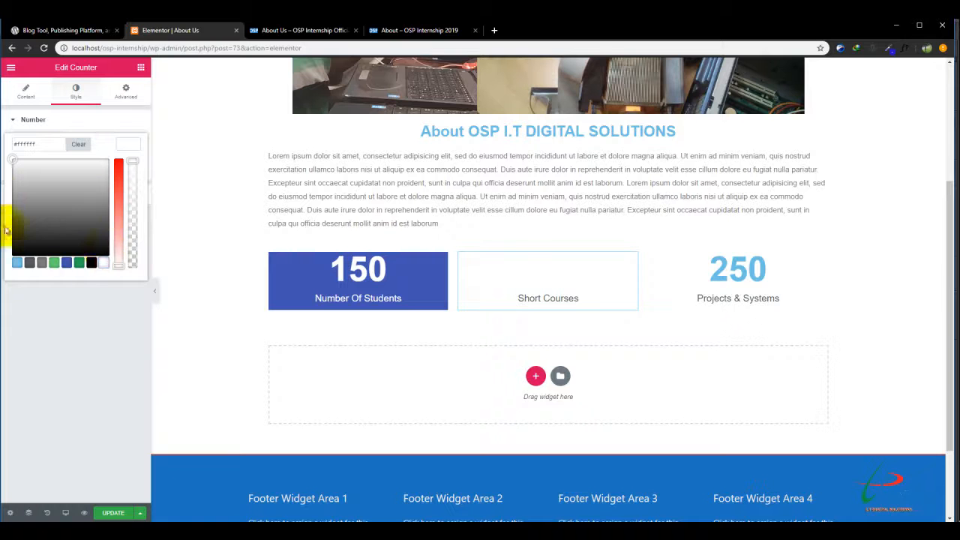
click(50, 292)
click(51, 207)
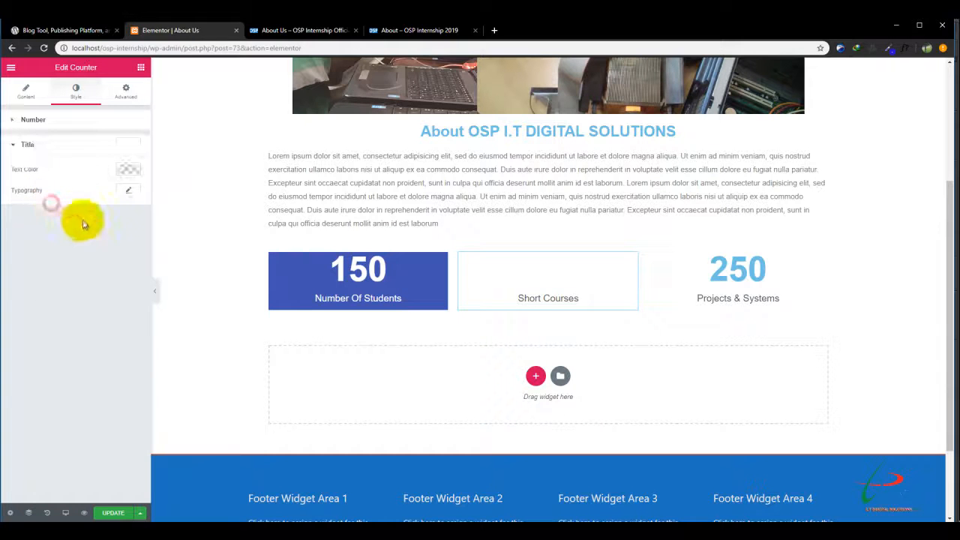
click(125, 194)
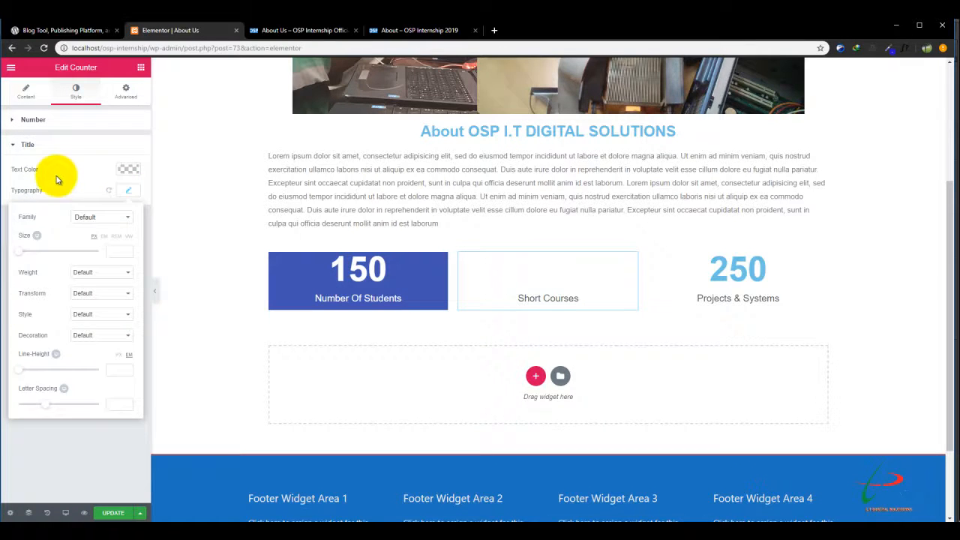
click(56, 177)
click(126, 168)
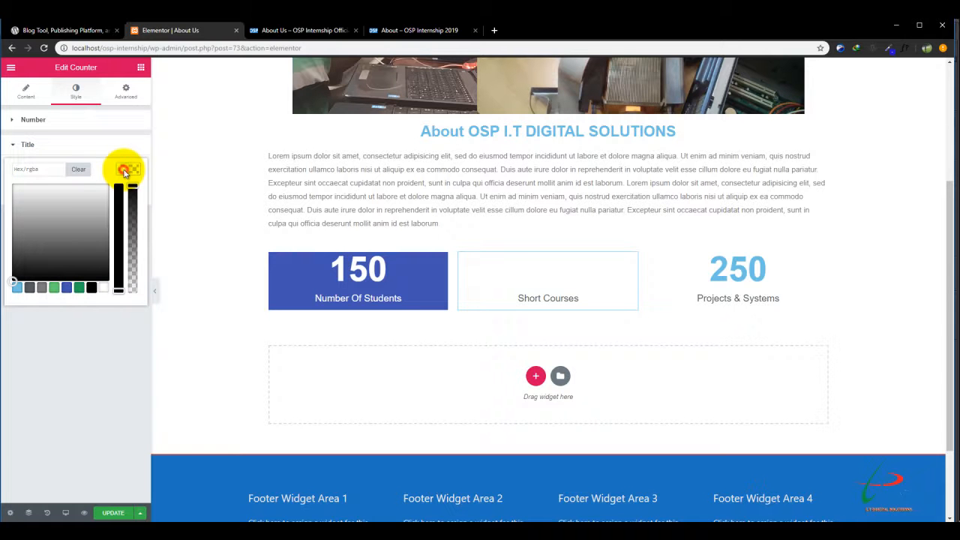
click(100, 376)
Give the Short Courses counter a classic solid background in dark maroon.
click(126, 94)
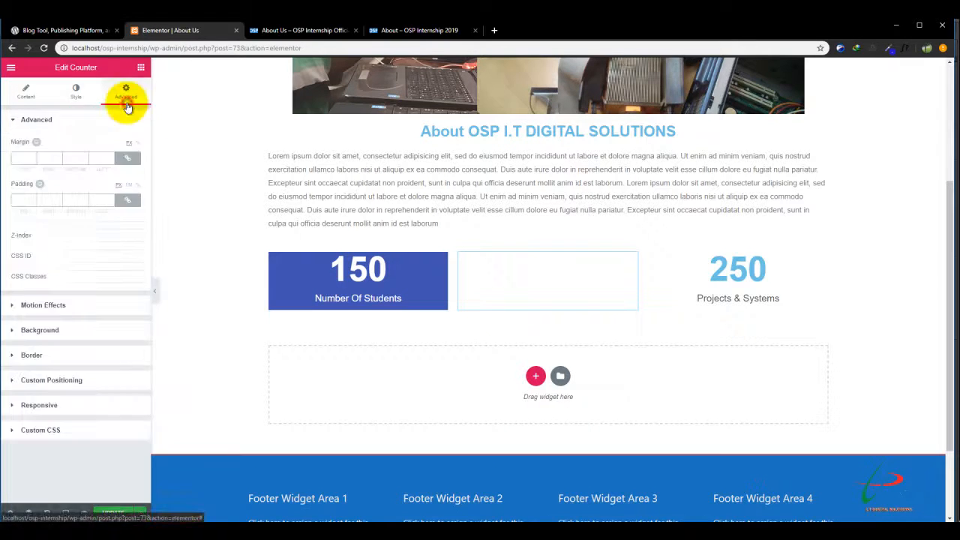
click(55, 330)
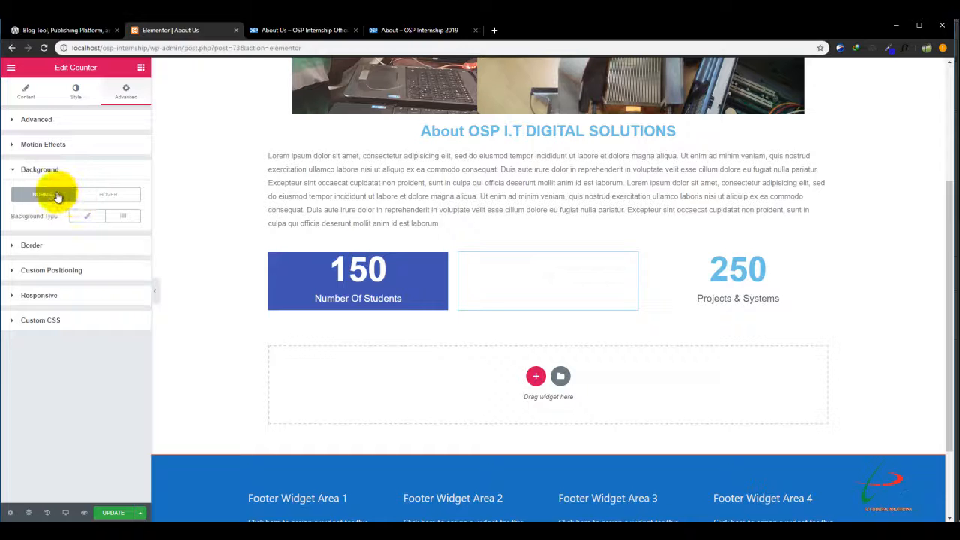
click(87, 216)
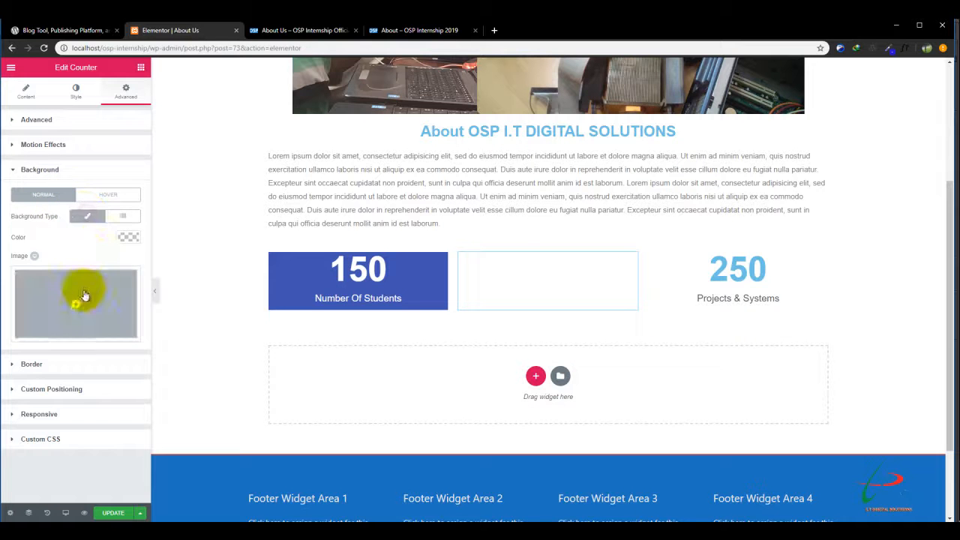
click(129, 236)
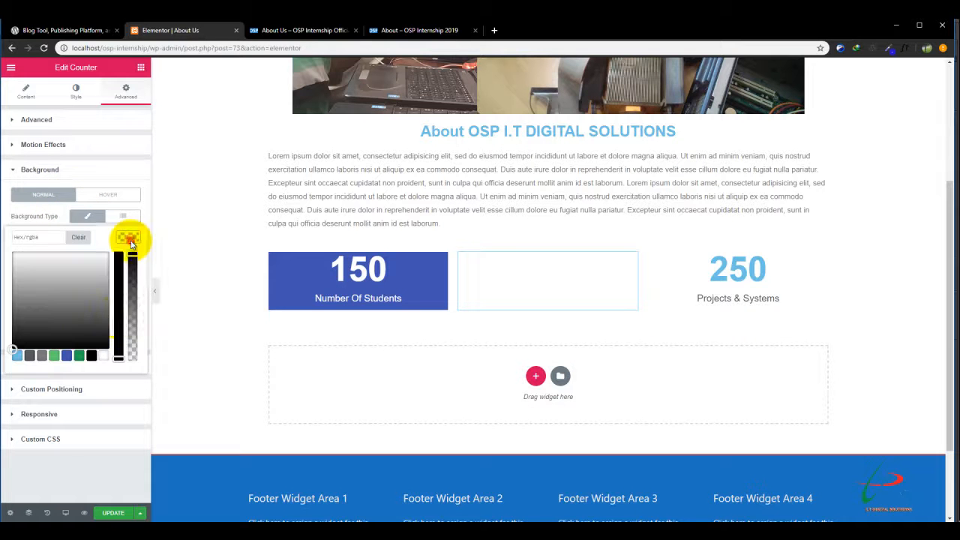
click(77, 356)
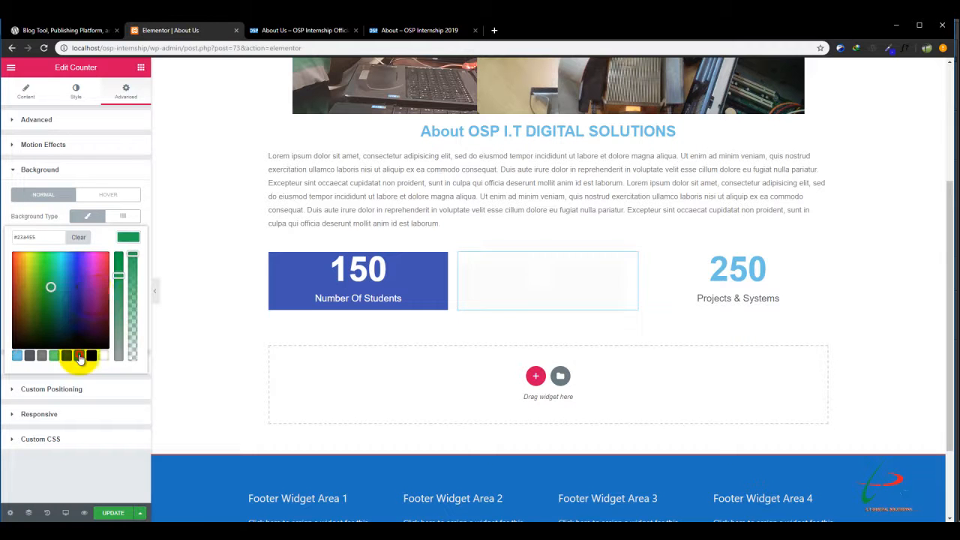
drag(95, 294, 103, 299)
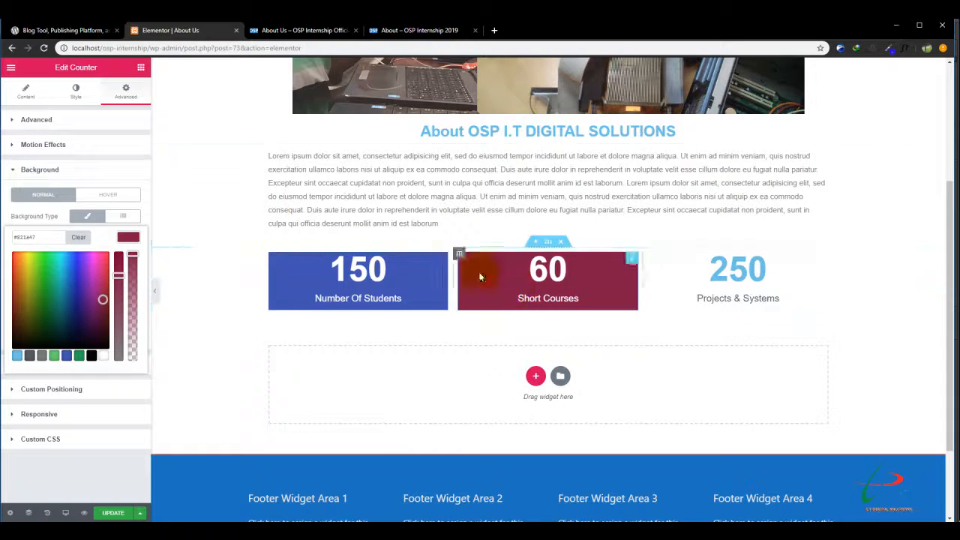
Set the number and title text colors of the Projects & Systems counter to white (#ffffff).
click(693, 285)
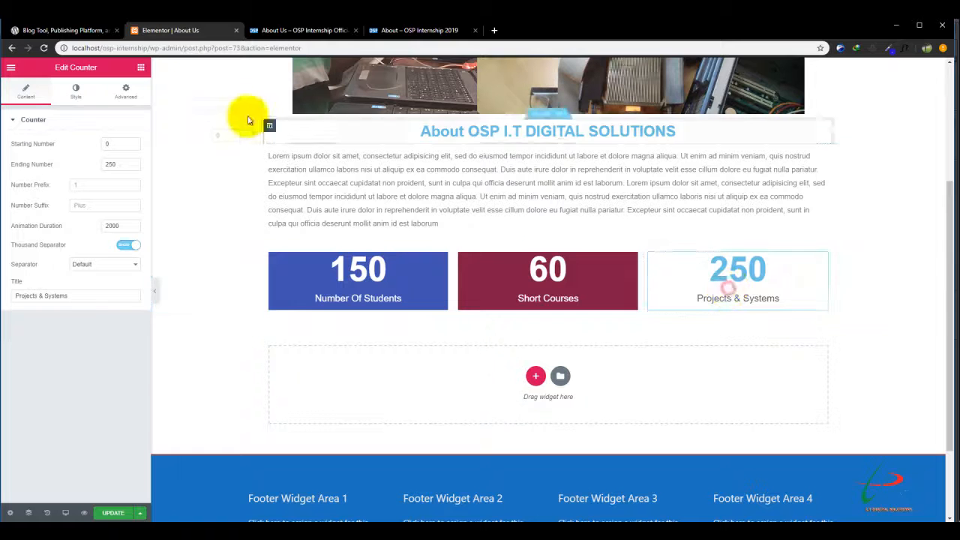
click(86, 94)
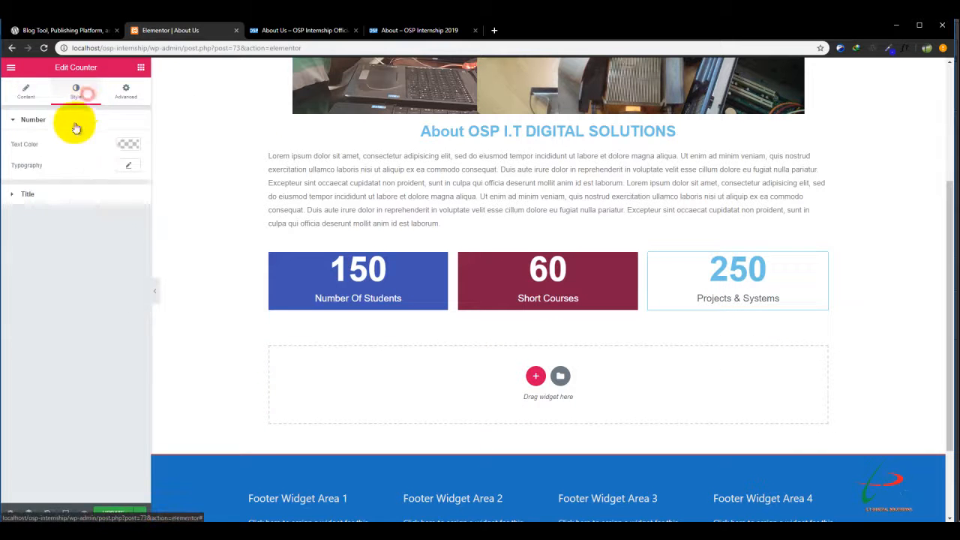
click(129, 144)
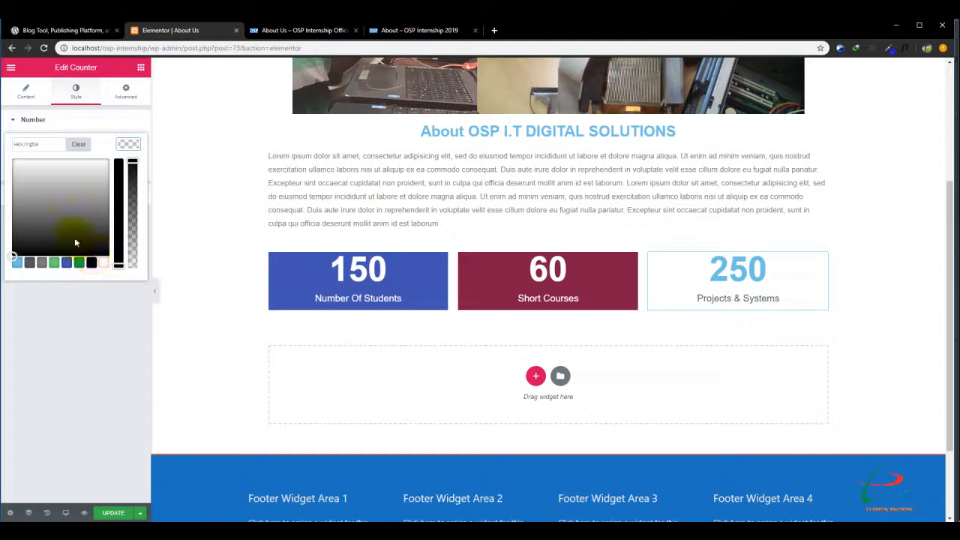
click(78, 263)
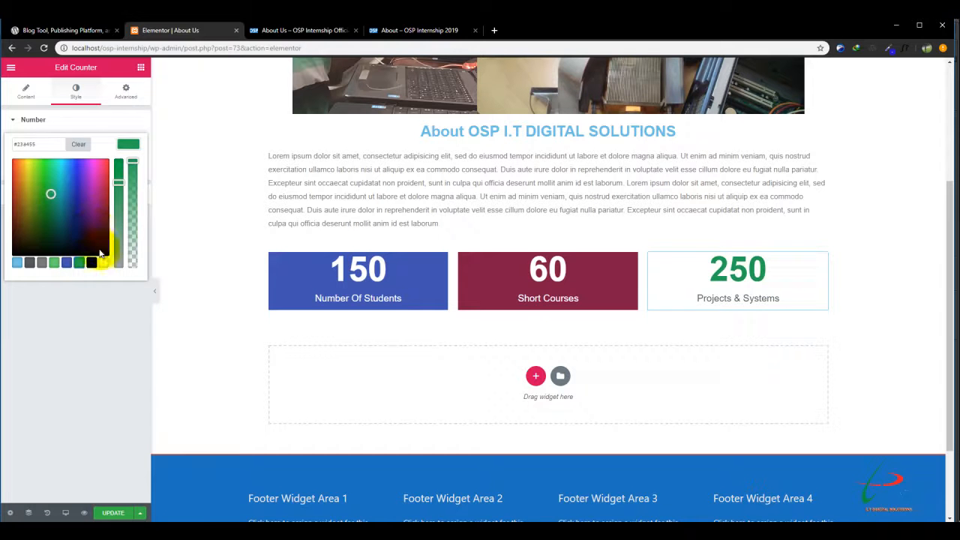
click(104, 264)
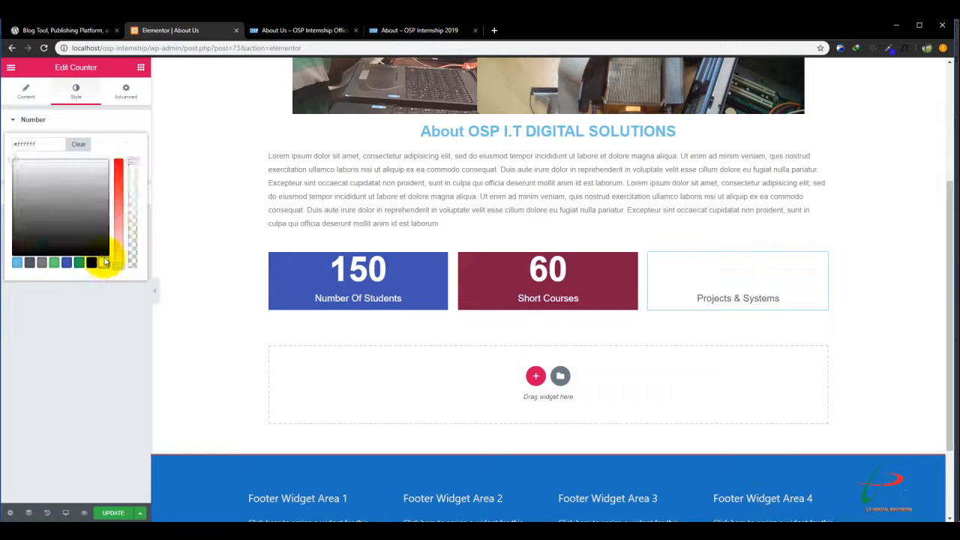
click(43, 305)
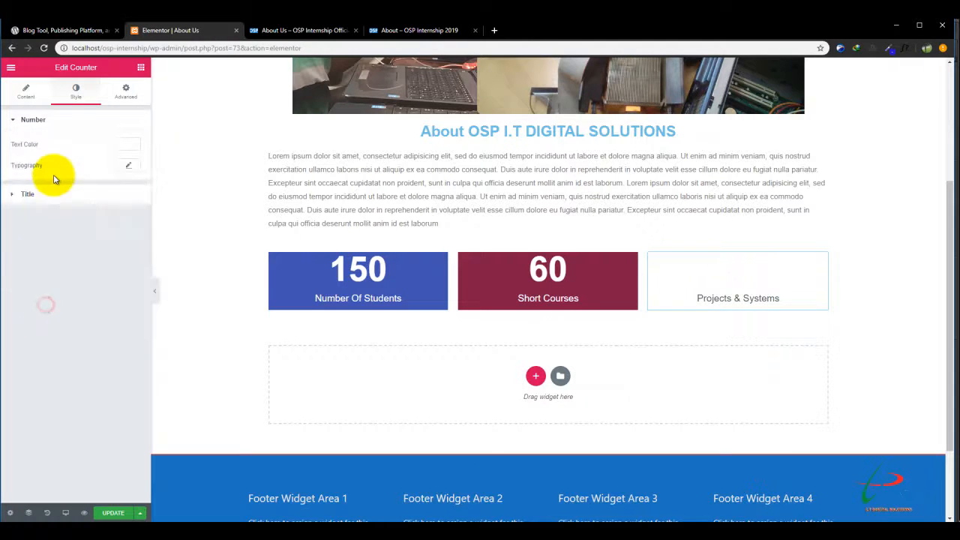
click(14, 194)
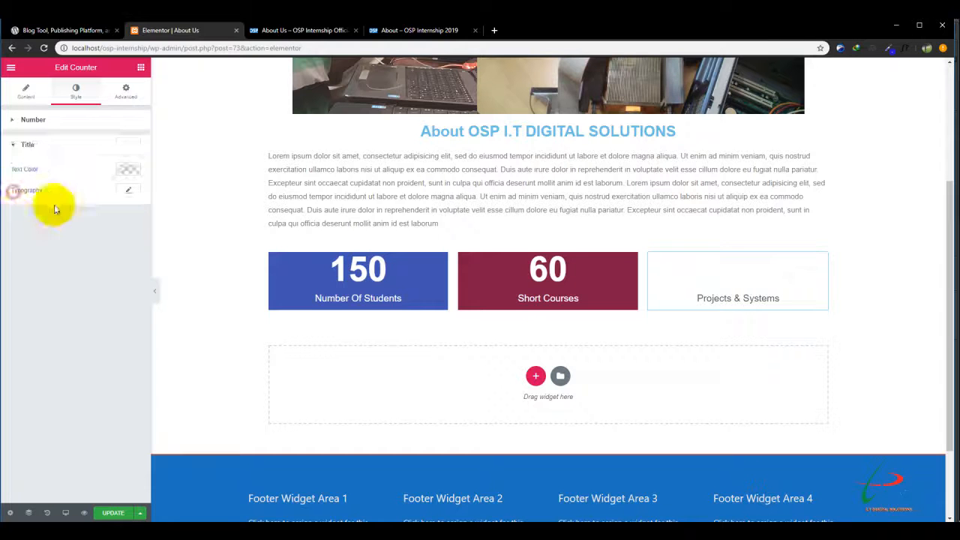
click(125, 169)
click(103, 289)
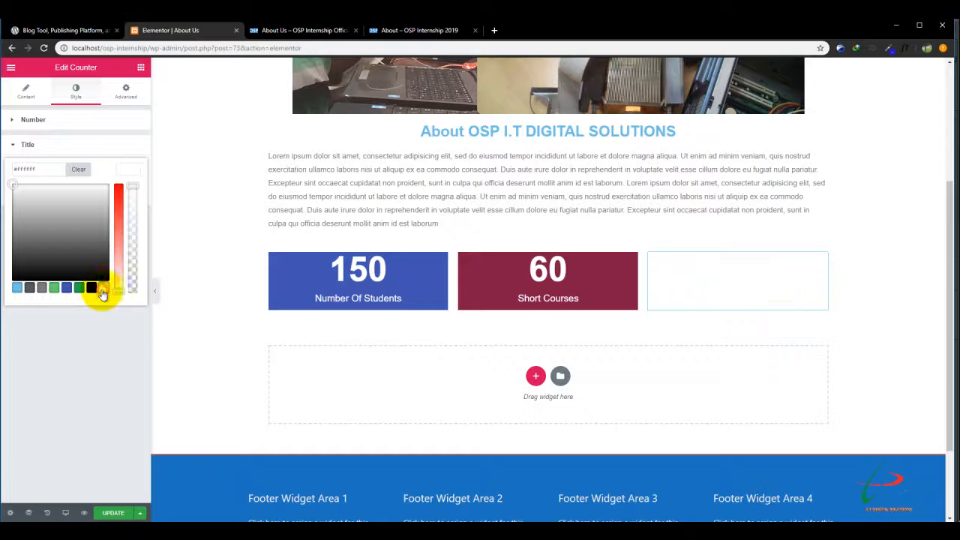
Give the Projects & Systems counter a classic solid background in green (#23a455).
click(126, 90)
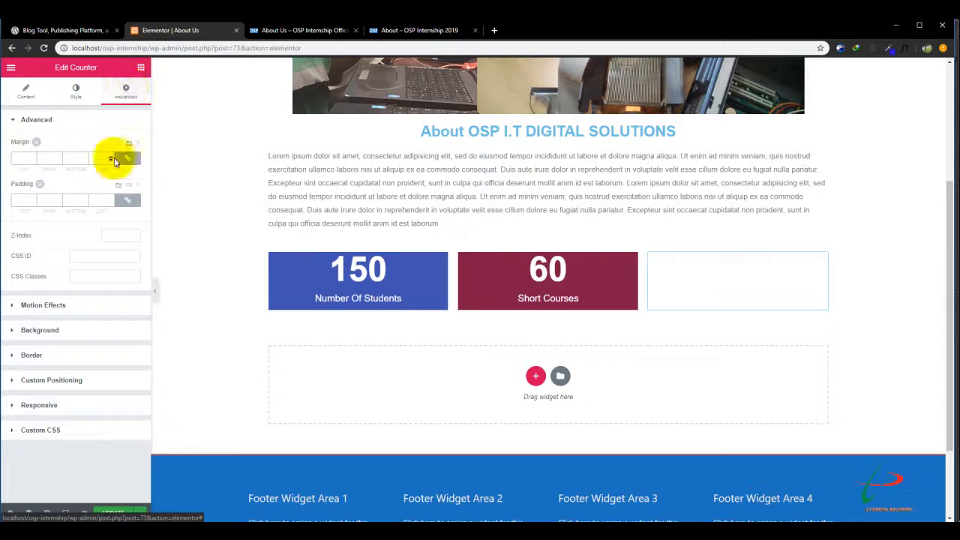
click(51, 330)
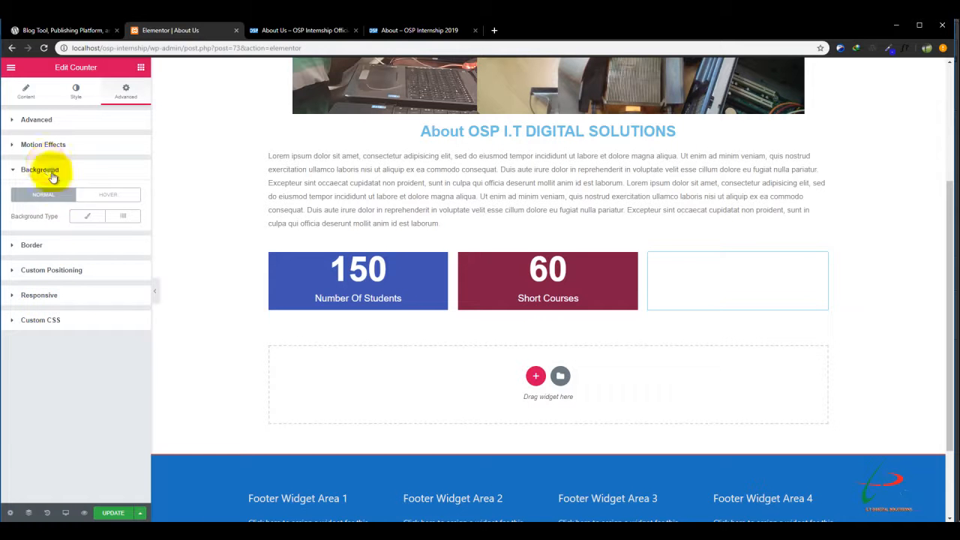
click(84, 218)
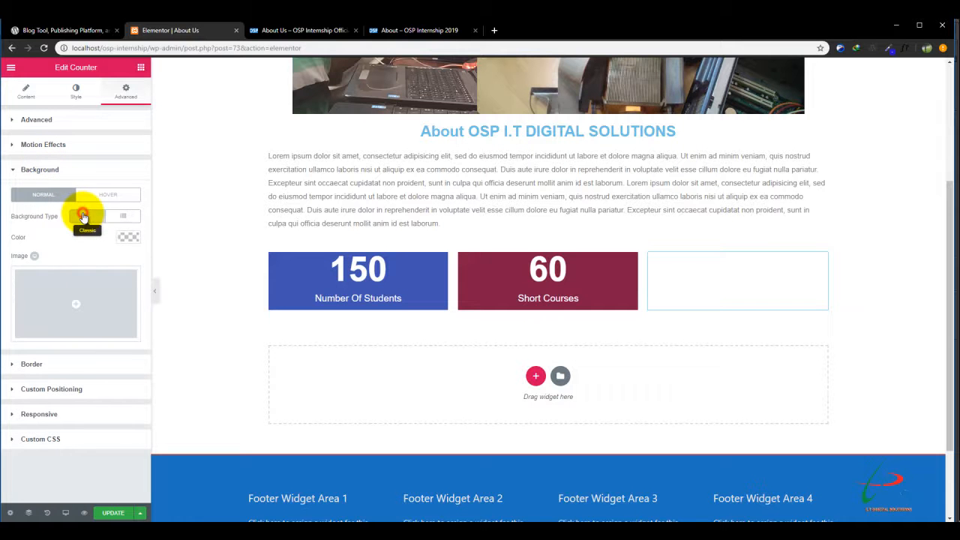
click(127, 239)
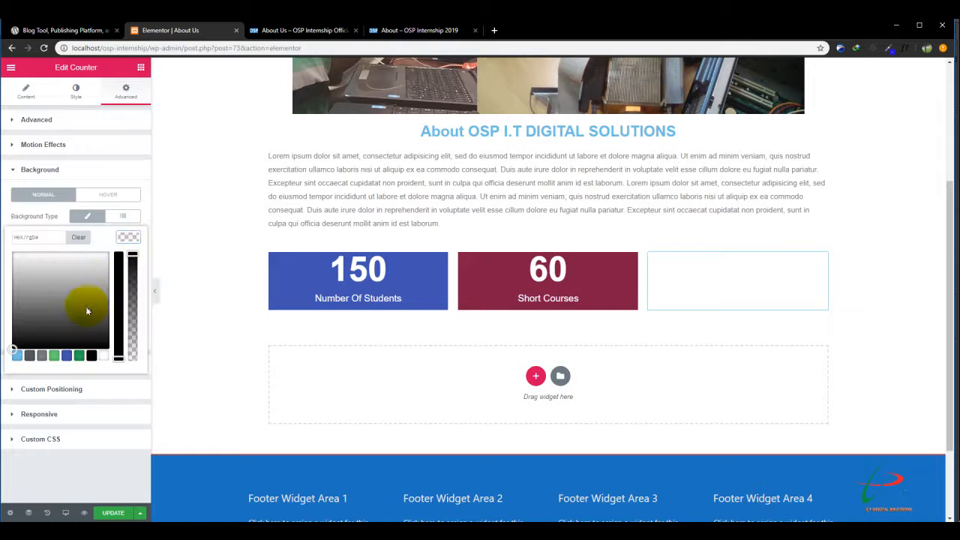
click(91, 356)
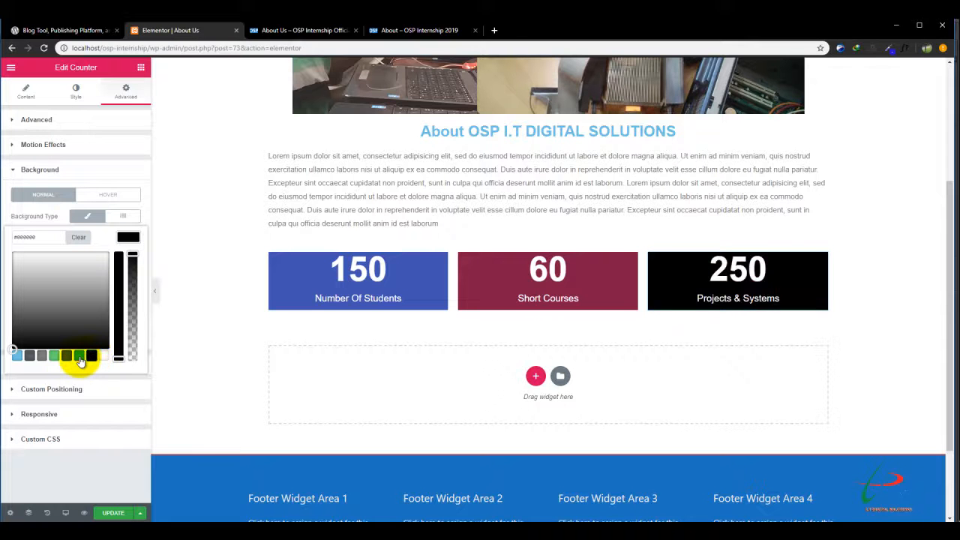
click(79, 357)
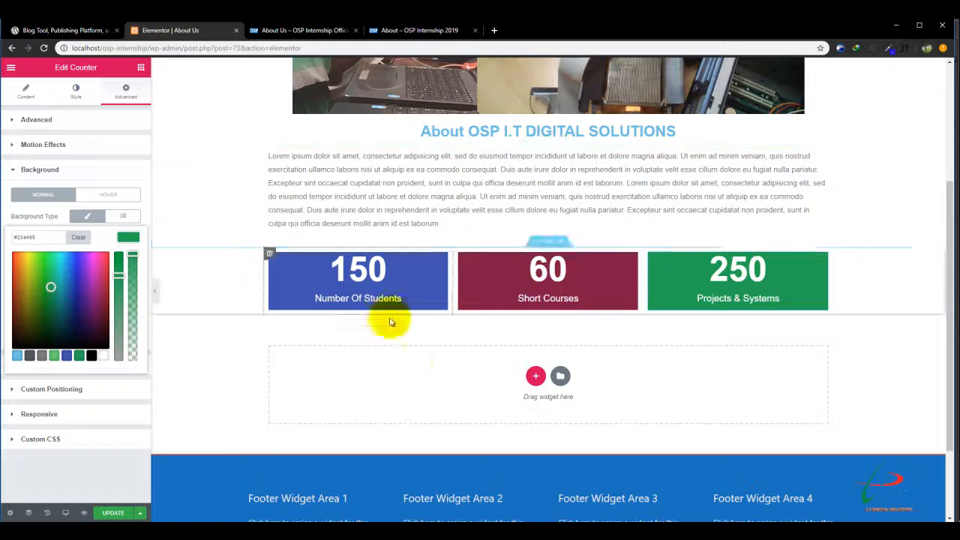
Add a single-column section below the counters and place a Button widget in it.
click(536, 375)
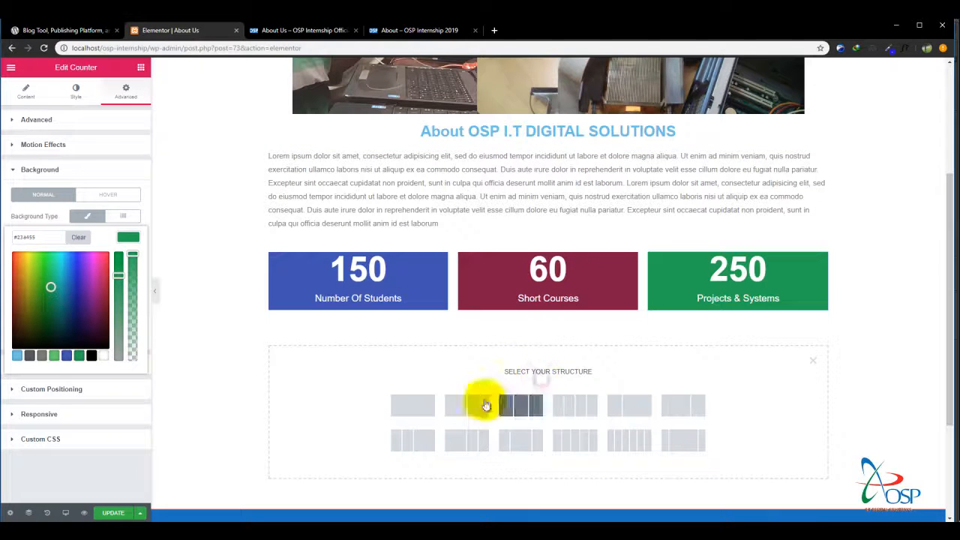
click(417, 400)
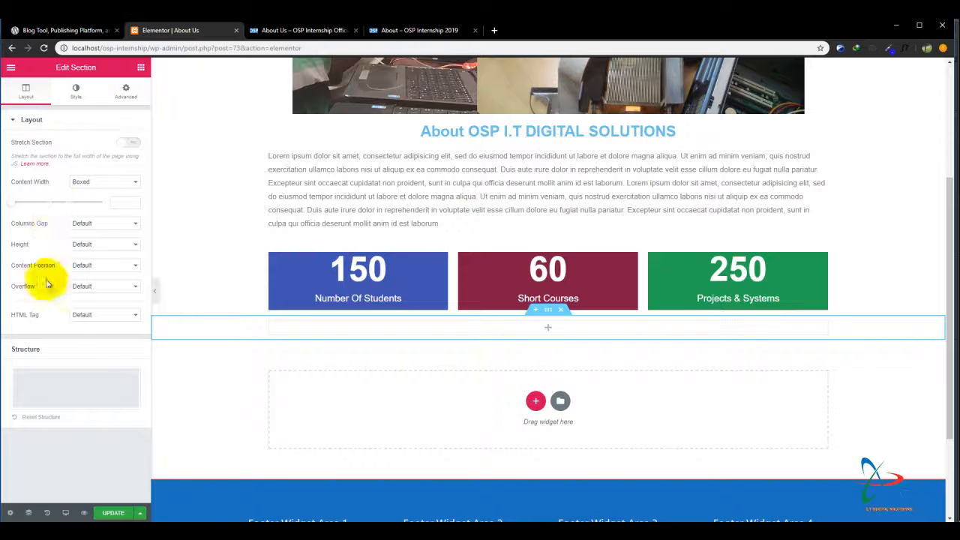
click(141, 67)
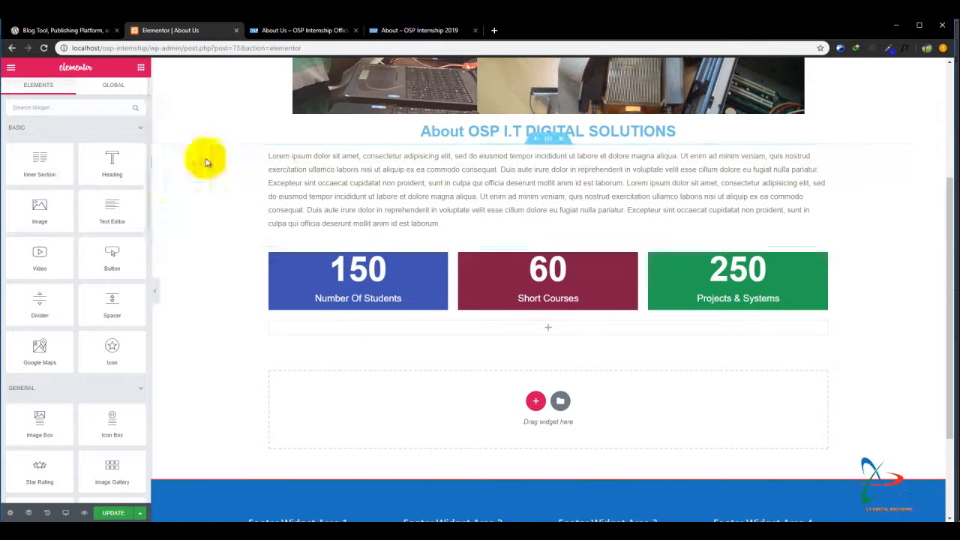
drag(109, 258, 525, 327)
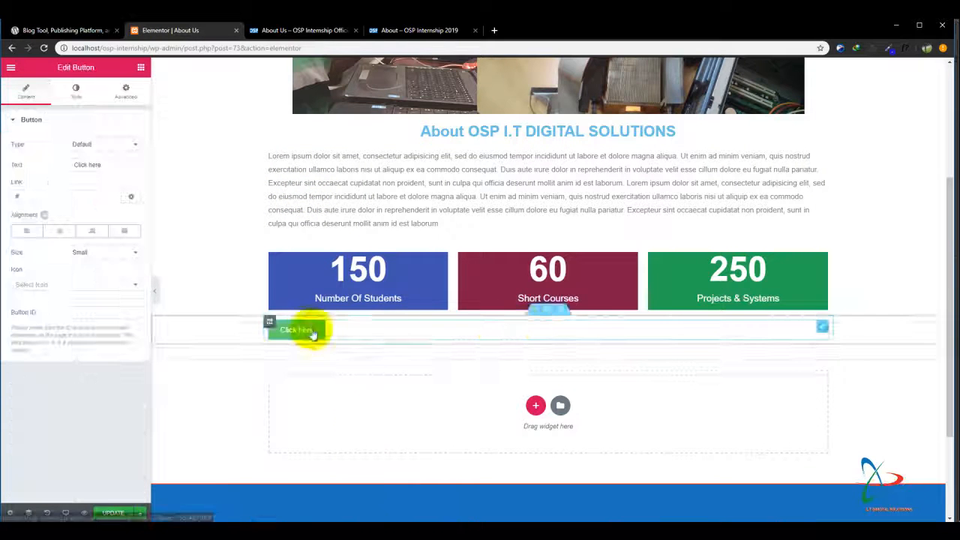
Check the button on the reference About page and set the new button's text to "Contact Us Now!".
click(421, 31)
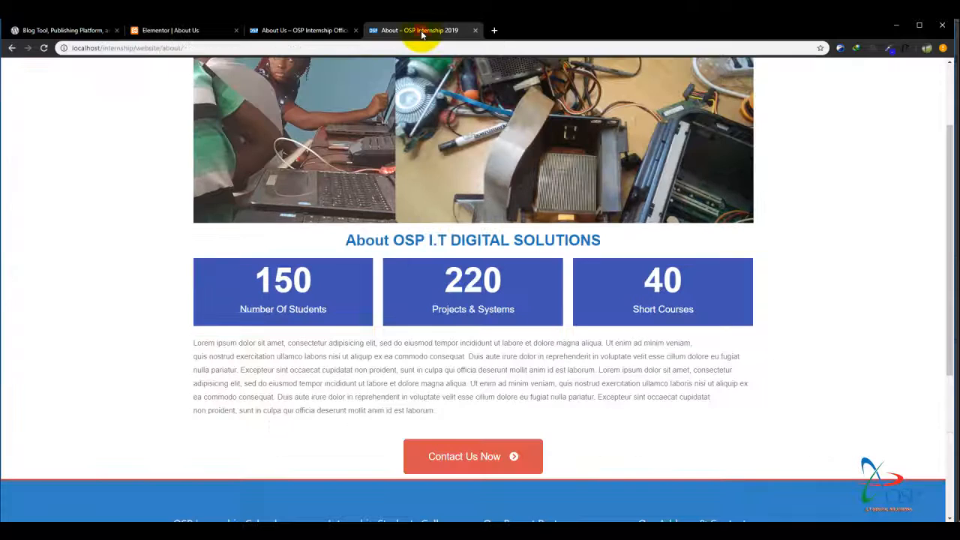
click(275, 27)
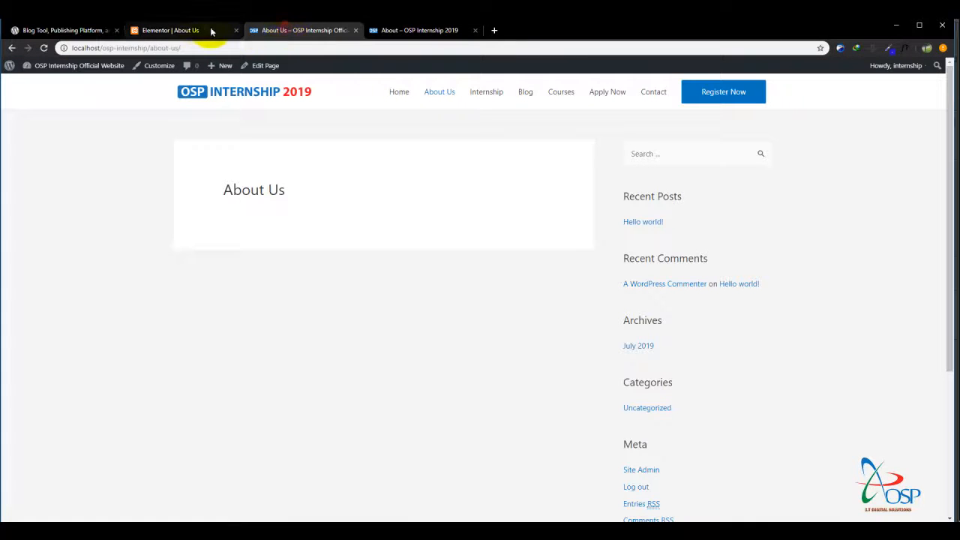
click(201, 30)
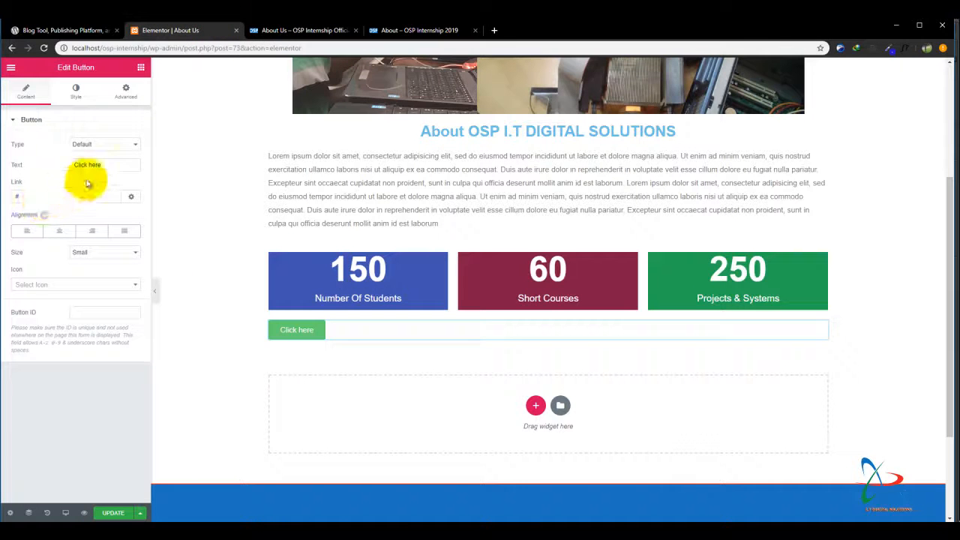
drag(112, 165, 48, 166)
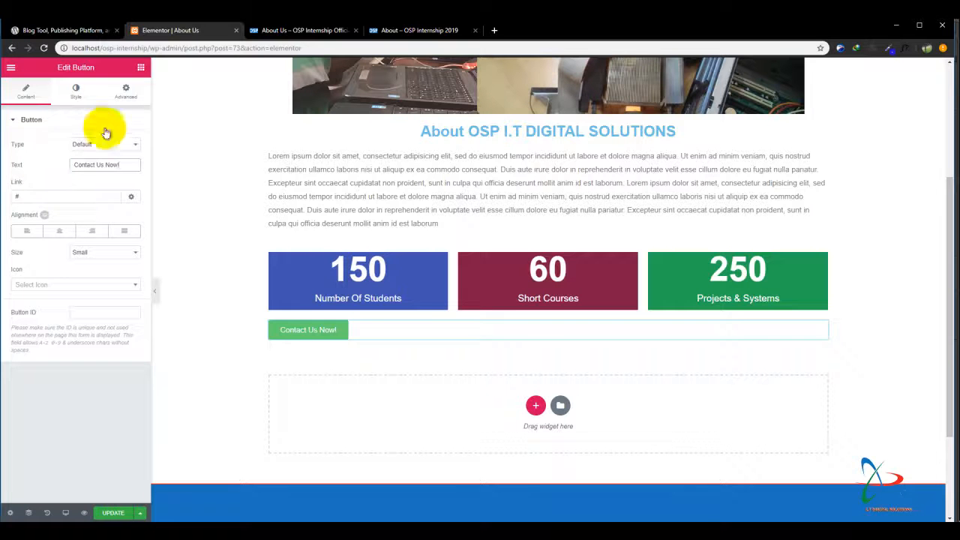
Set the Contact Us Now! button's size to Extra Large and center it in its section.
click(94, 255)
click(90, 292)
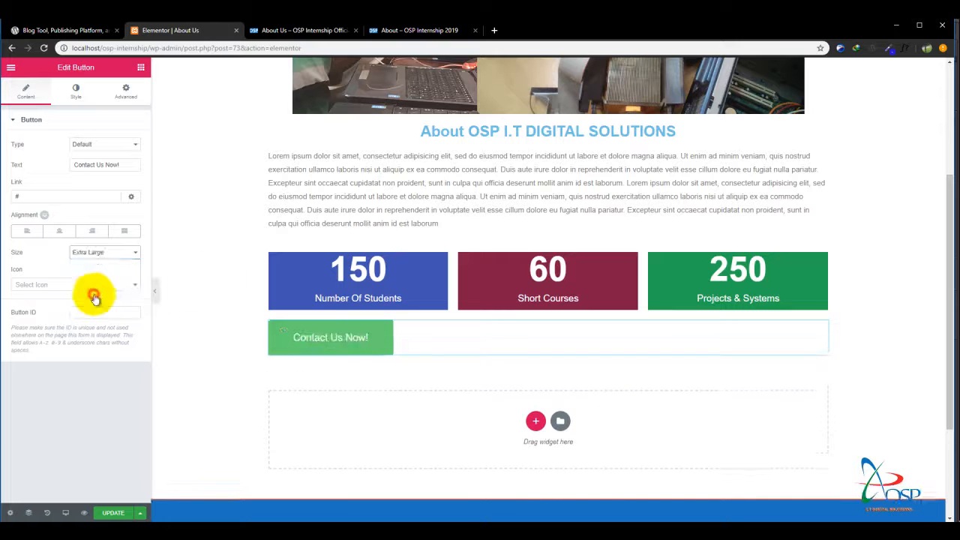
click(61, 233)
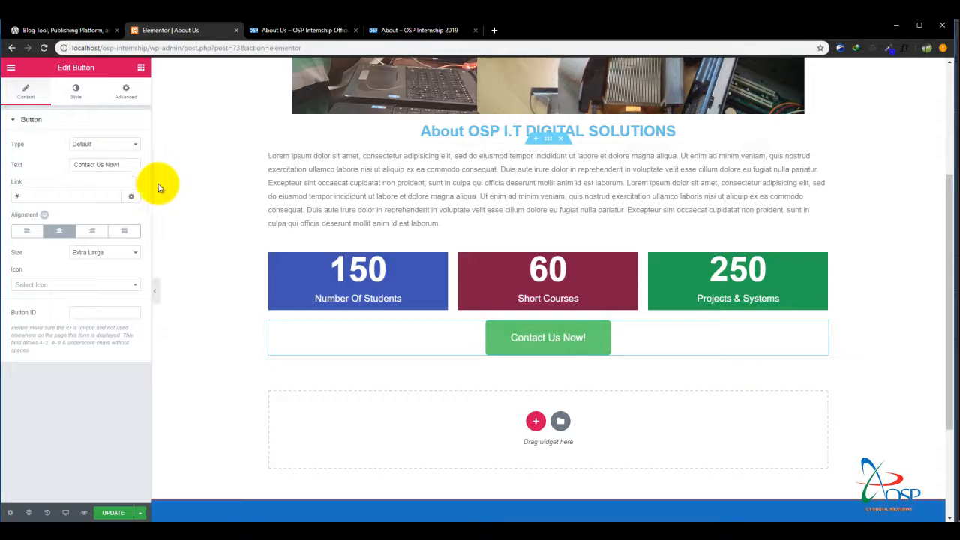
Give the Contact Us Now! button a bright blue background and update the page.
click(81, 90)
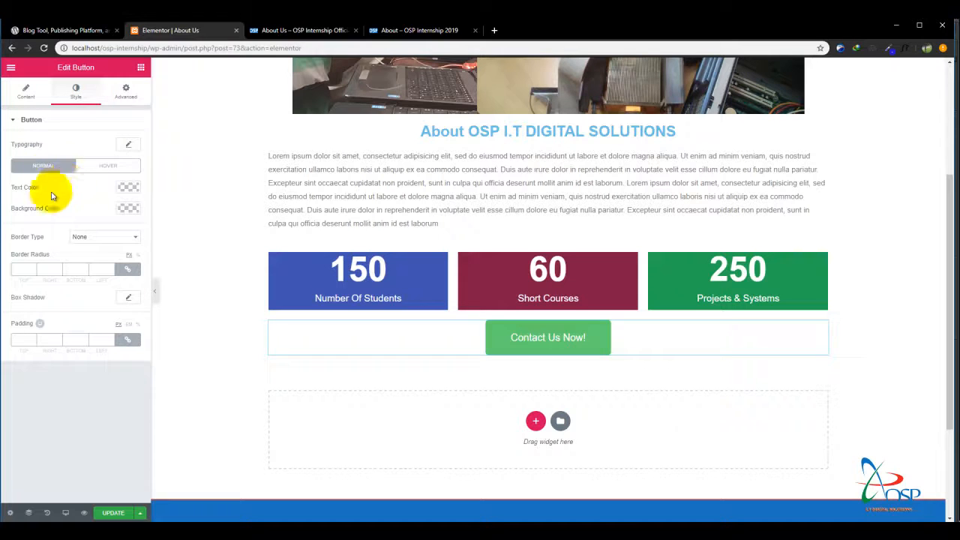
click(135, 208)
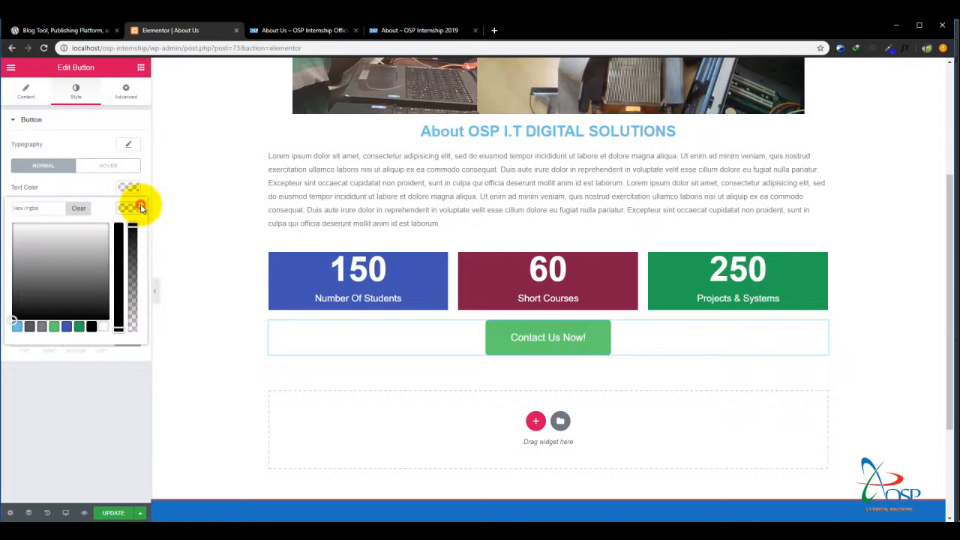
click(79, 327)
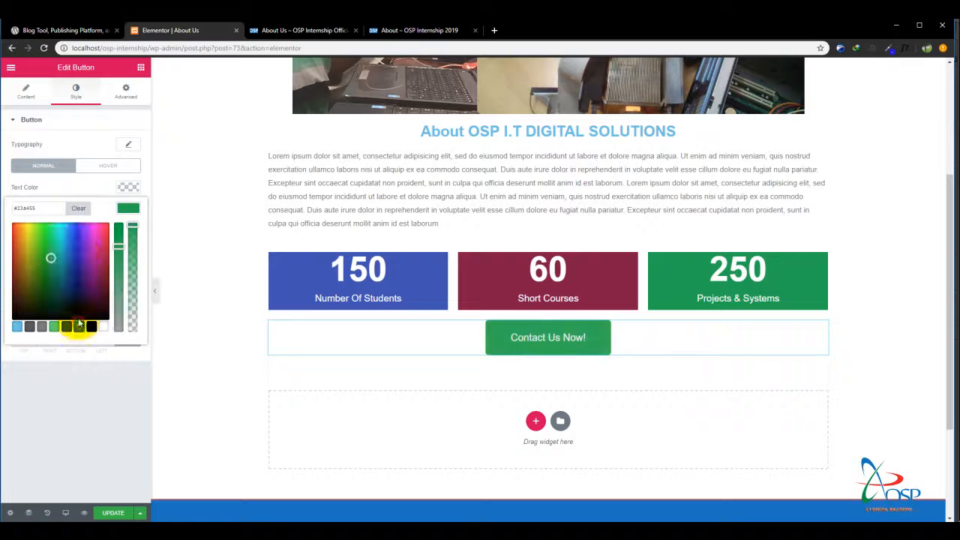
drag(63, 245, 76, 235)
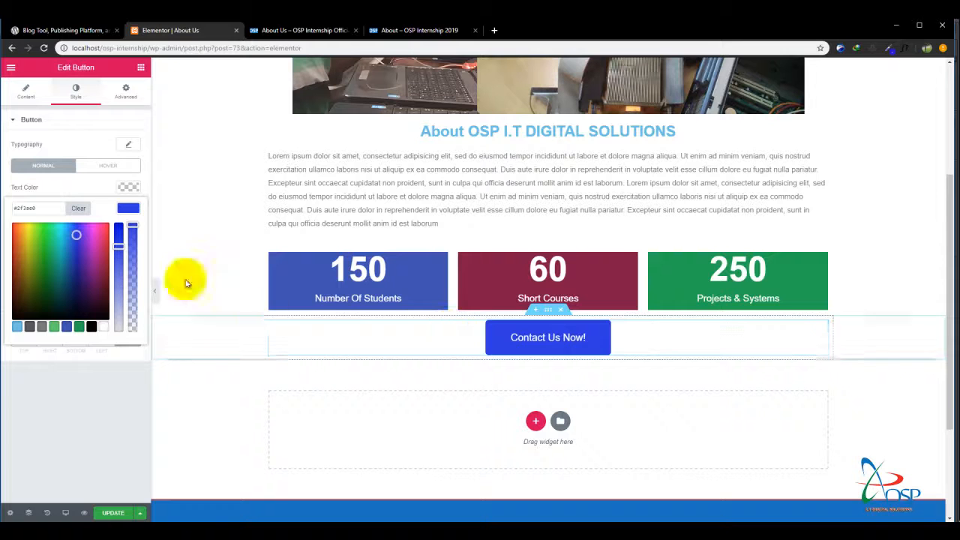
drag(76, 235, 69, 232)
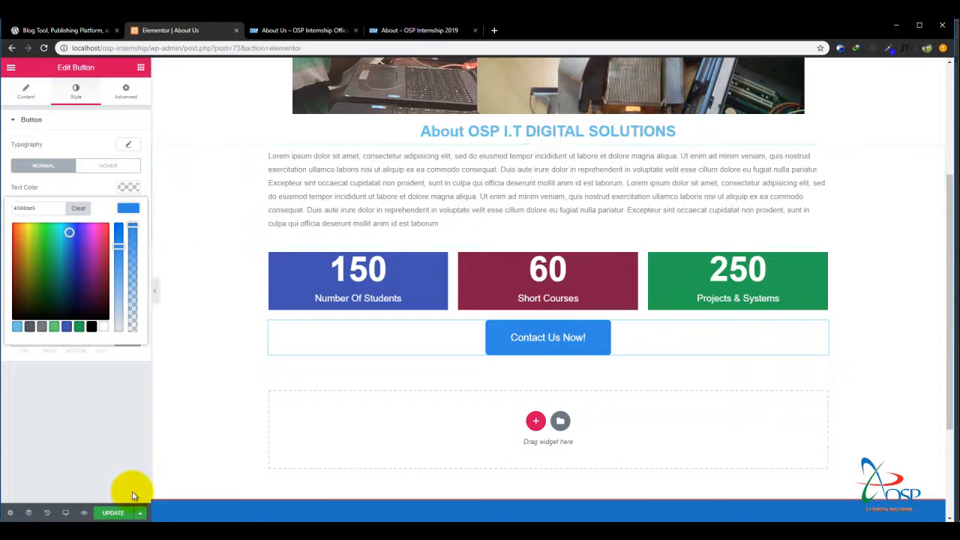
click(113, 513)
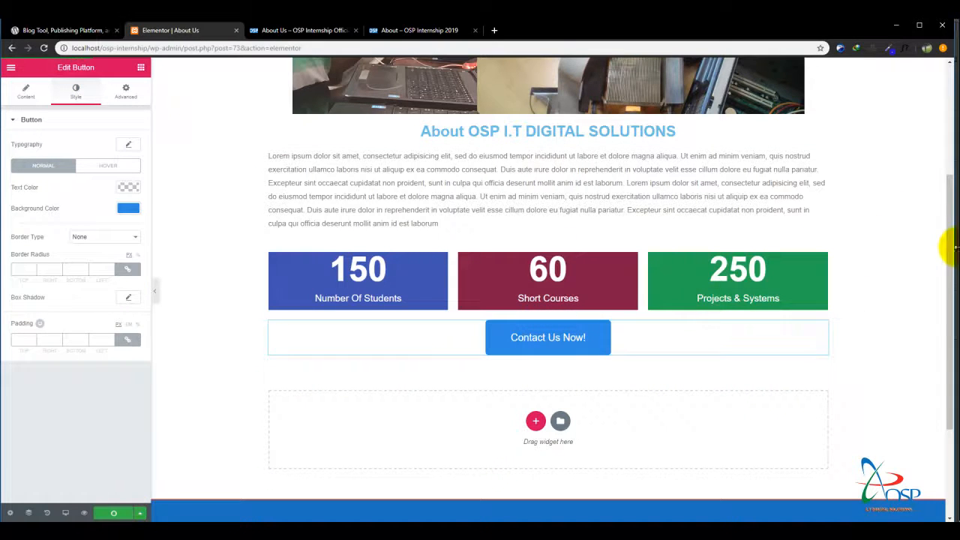
Review the published About Us page and compare its top image with the Home page's image slider.
drag(949, 291, 954, 120)
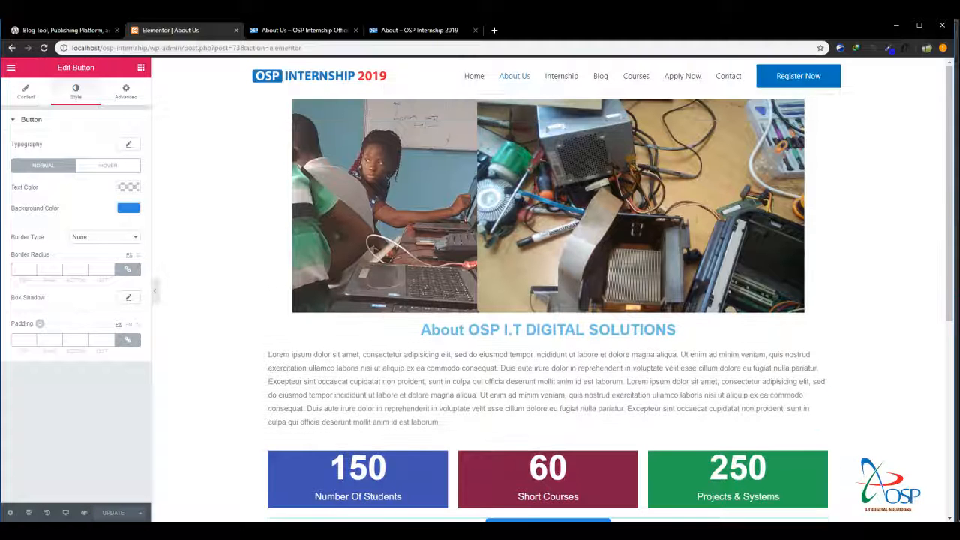
click(303, 30)
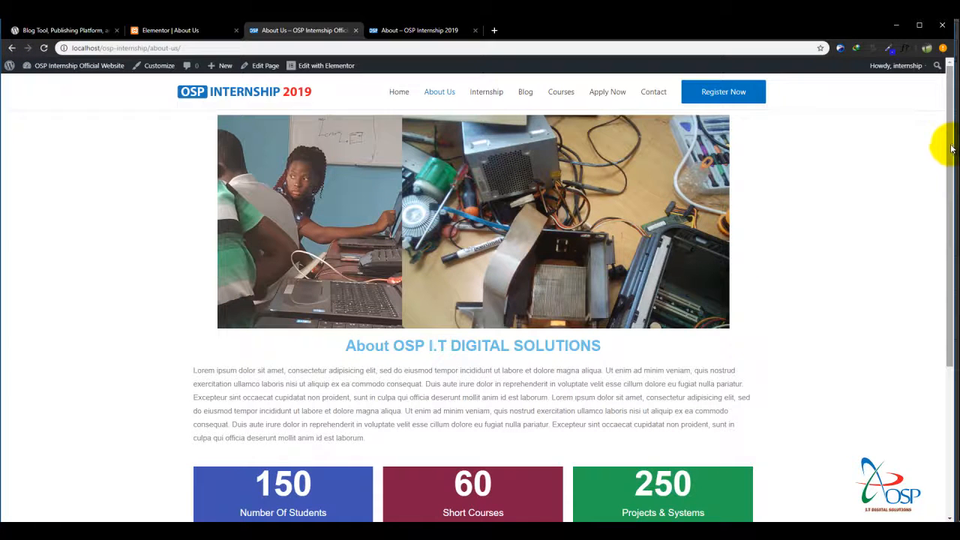
mouse_move(950, 147)
mouse_down()
mouse_move(948, 140)
mouse_move(946, 217)
mouse_move(952, 138)
mouse_up()
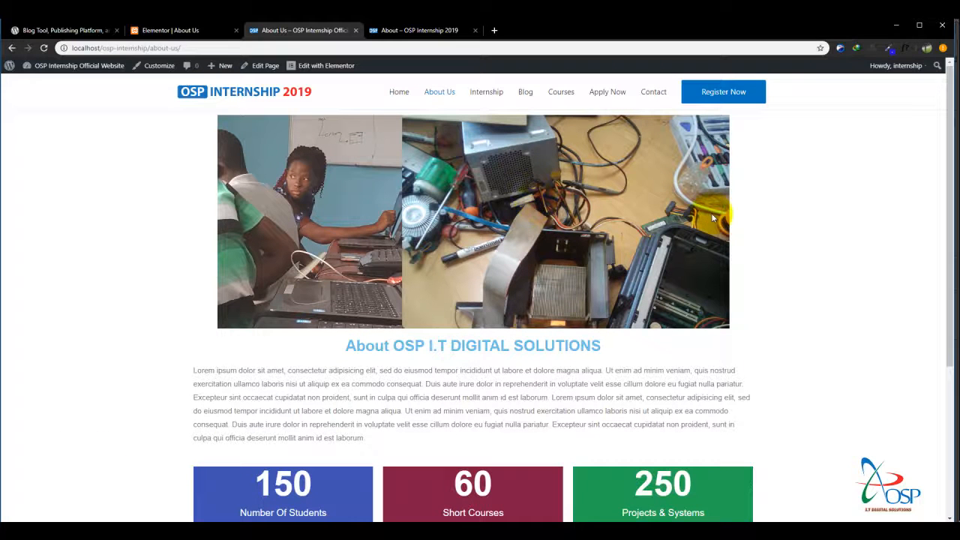
drag(947, 171, 946, 141)
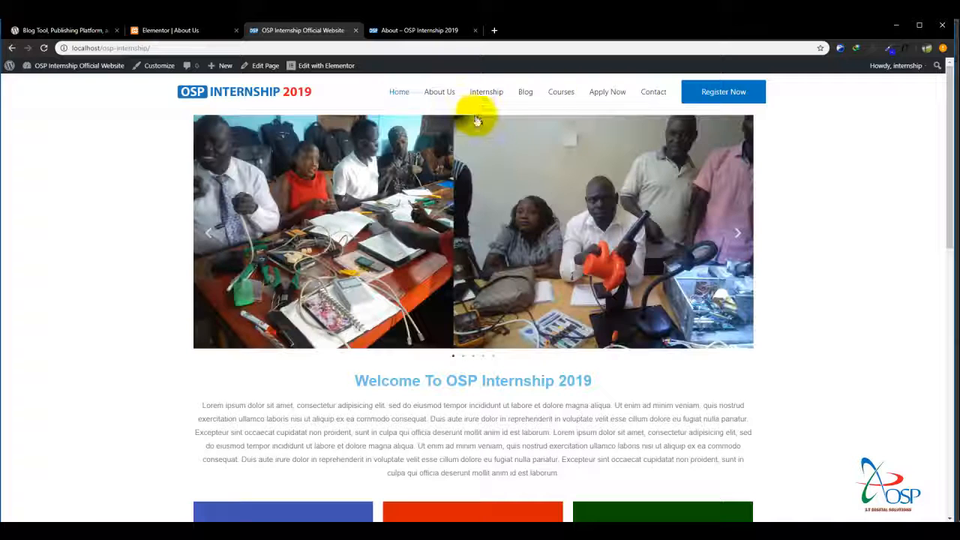
click(448, 93)
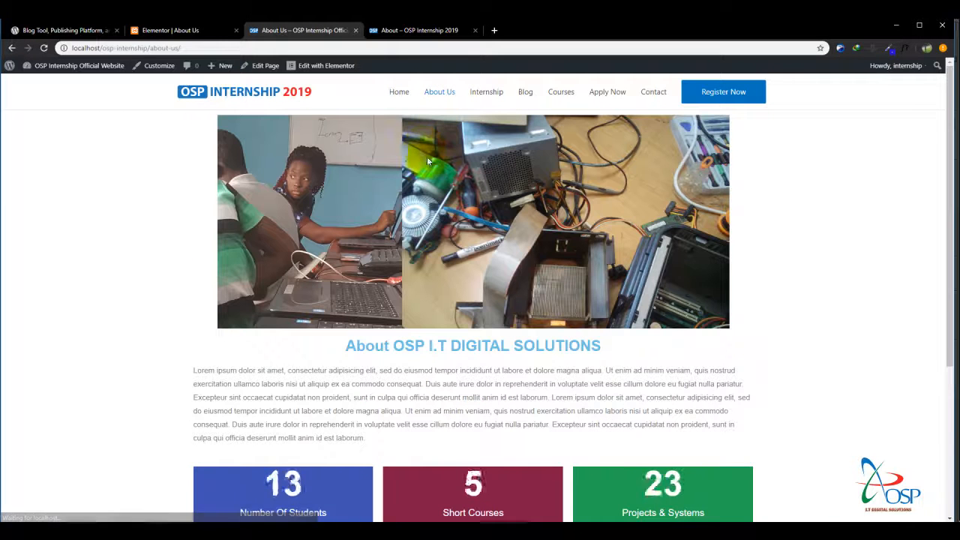
Set the About Us page's top image size to Full in Elementor and update the page.
click(169, 30)
click(338, 155)
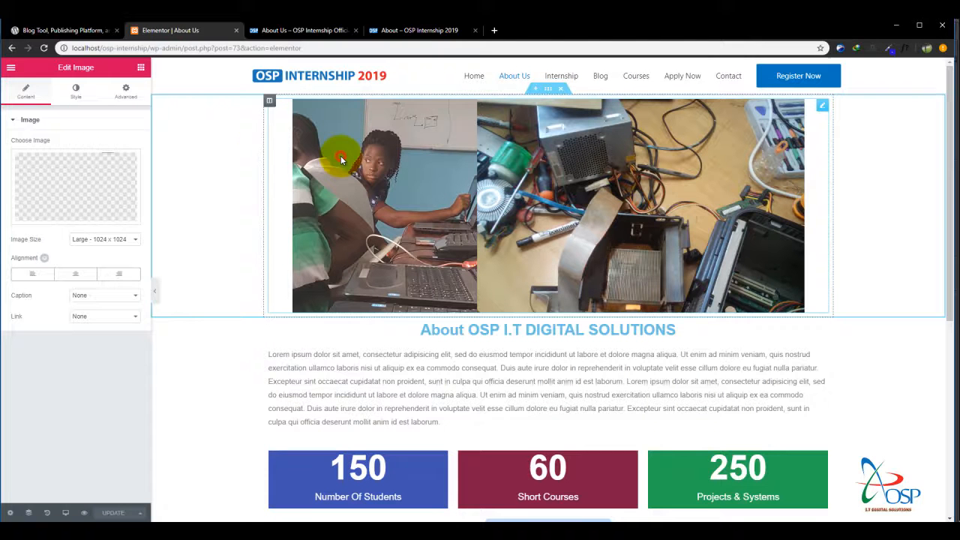
click(105, 239)
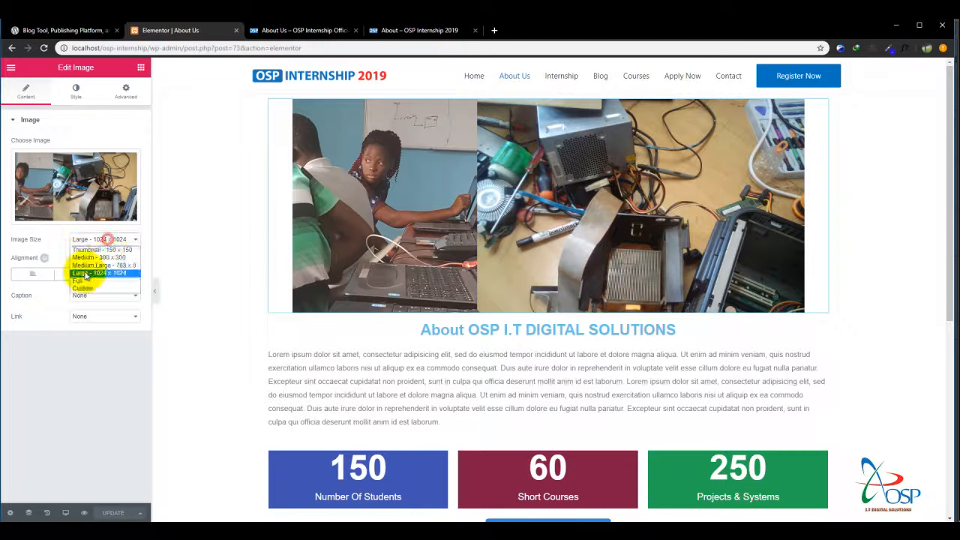
click(83, 283)
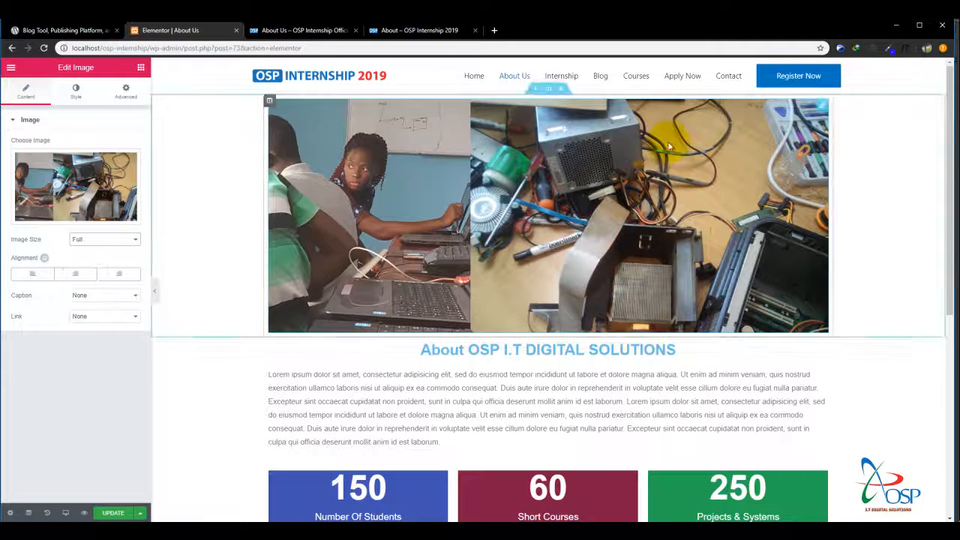
click(112, 515)
Reload the published About Us page and review its image, text, counters, button and footer.
click(300, 31)
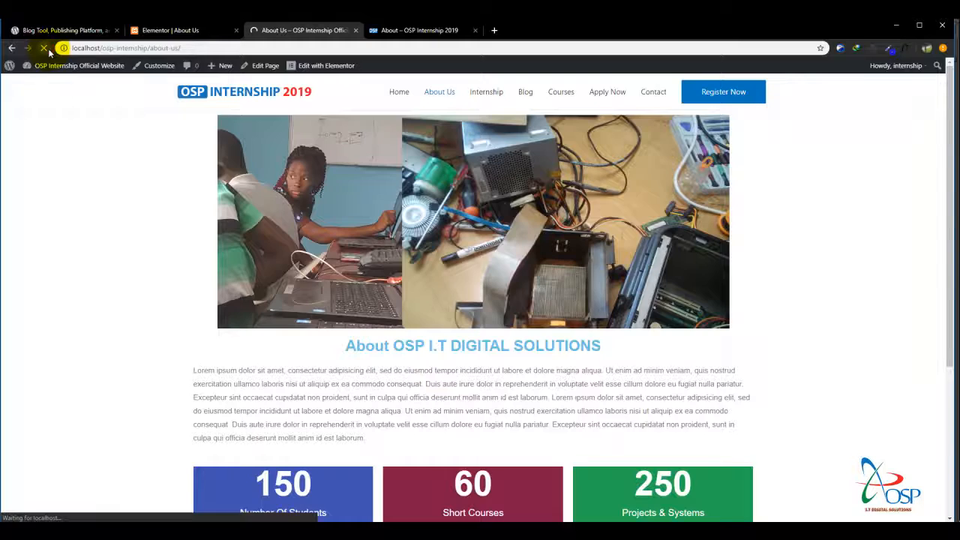
drag(948, 161, 942, 262)
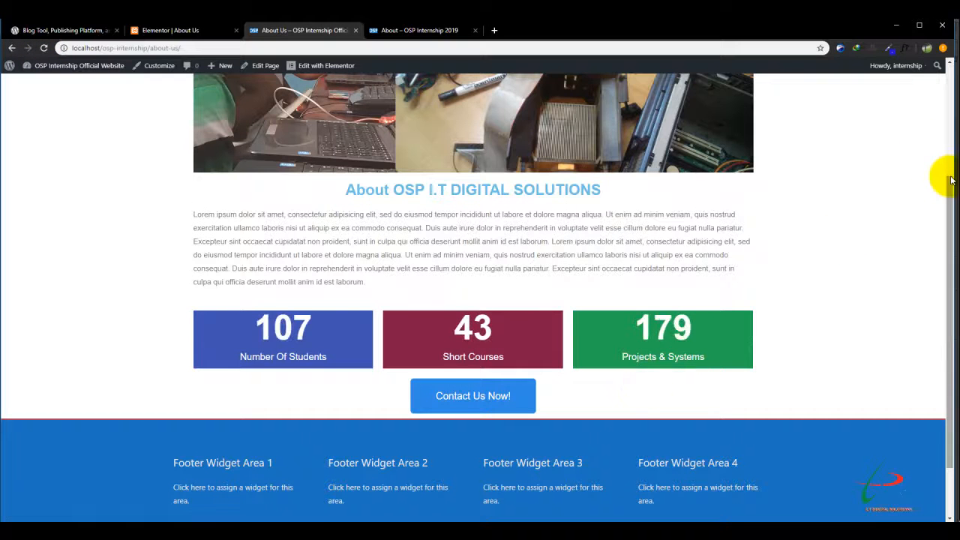
drag(950, 200, 955, 45)
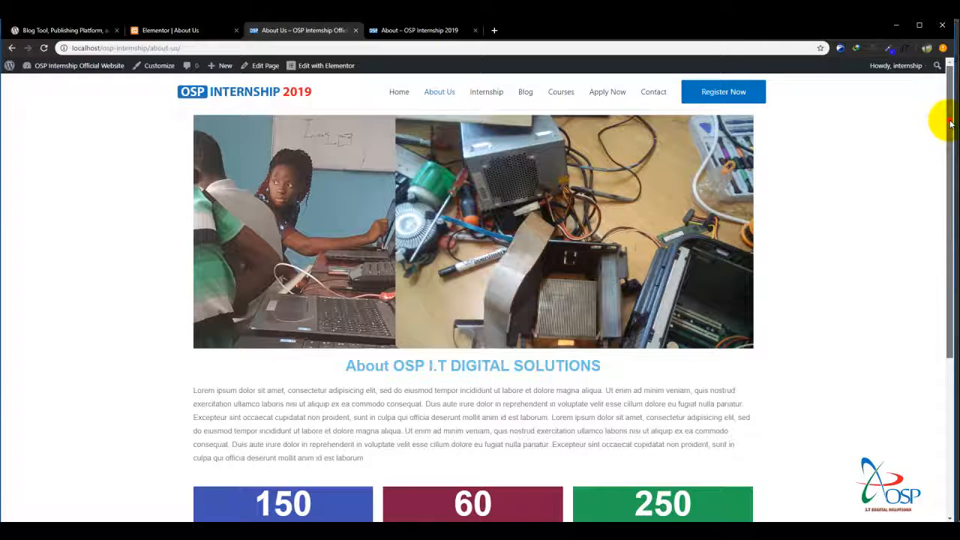
drag(950, 124, 950, 281)
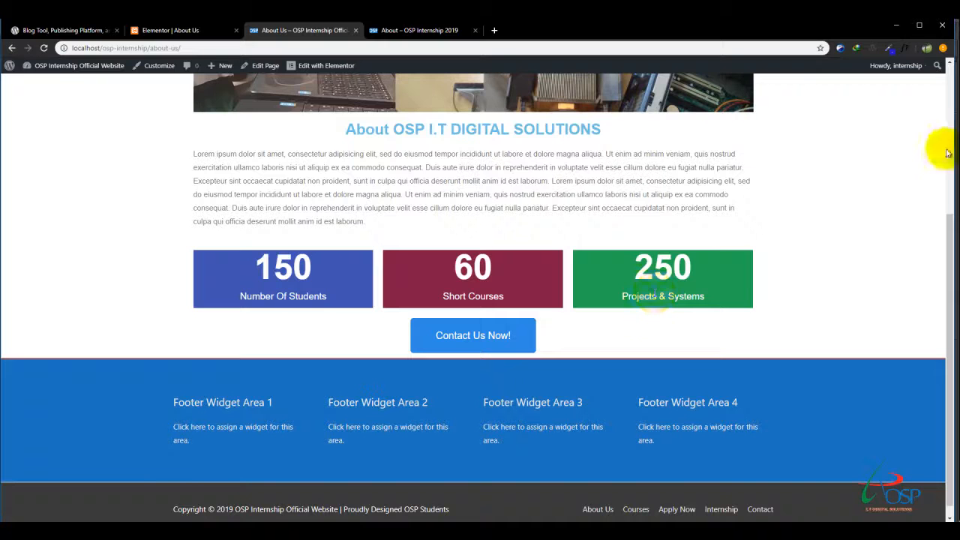
drag(943, 216, 950, 94)
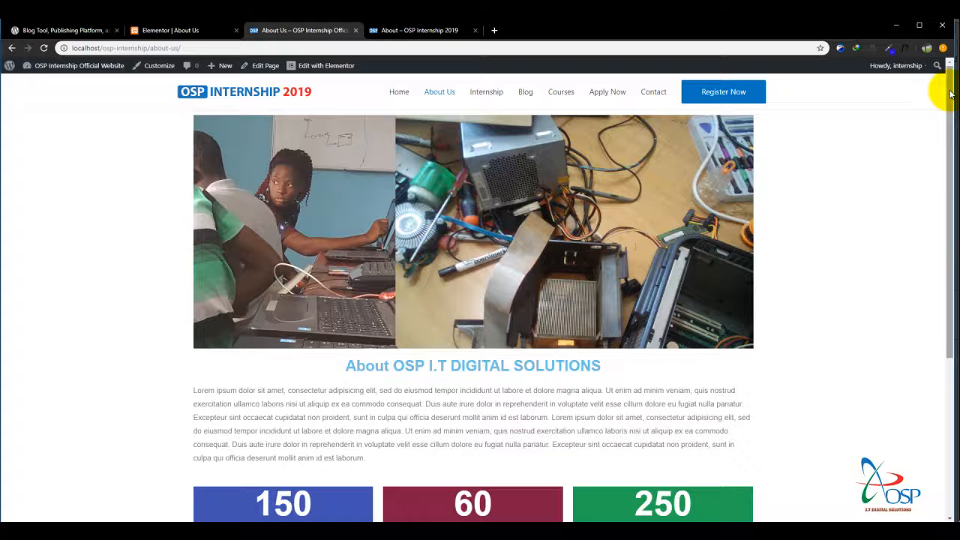
mouse_move(952, 88)
mouse_down()
mouse_move(952, 217)
mouse_move(946, 79)
mouse_up()
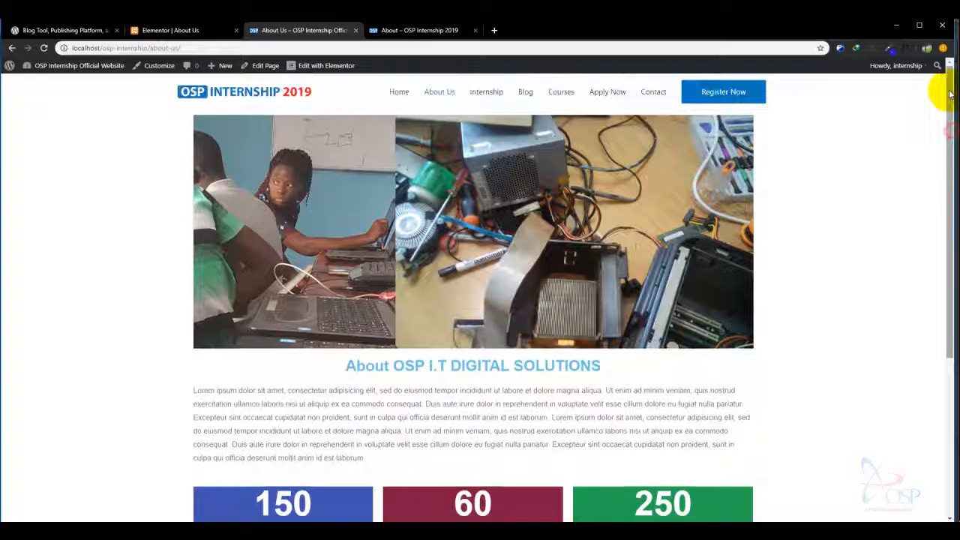